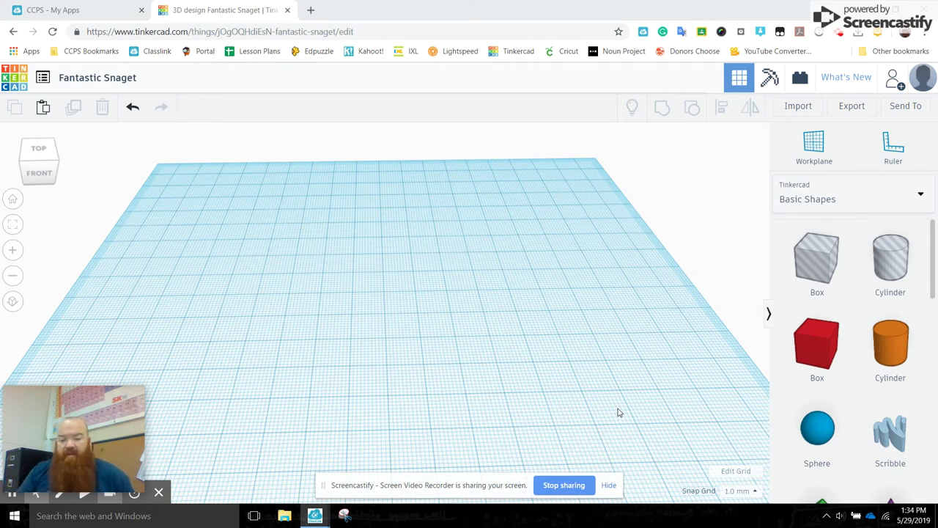
# Place a solid cylinder, stretch it into an oval 26 mm wide and 48 mm long, and shift it sideways on the workplane.
pyautogui.click(610, 487)
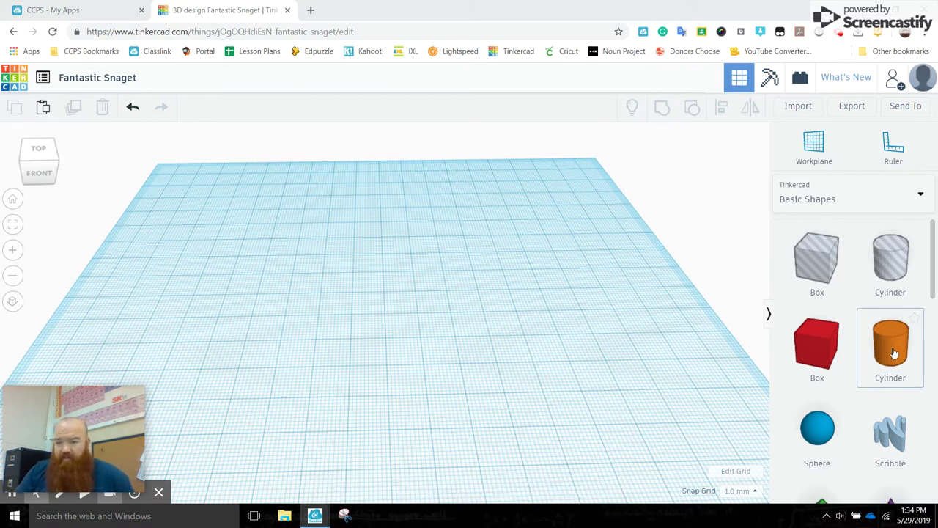
pyautogui.moveTo(891, 350); pyautogui.dragTo(380, 347)
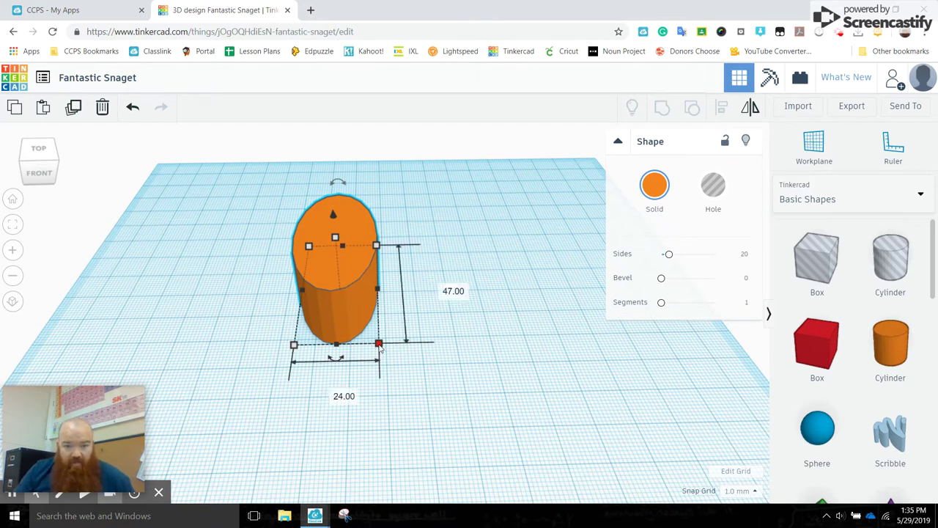
pyautogui.moveTo(380, 343); pyautogui.dragTo(387, 346)
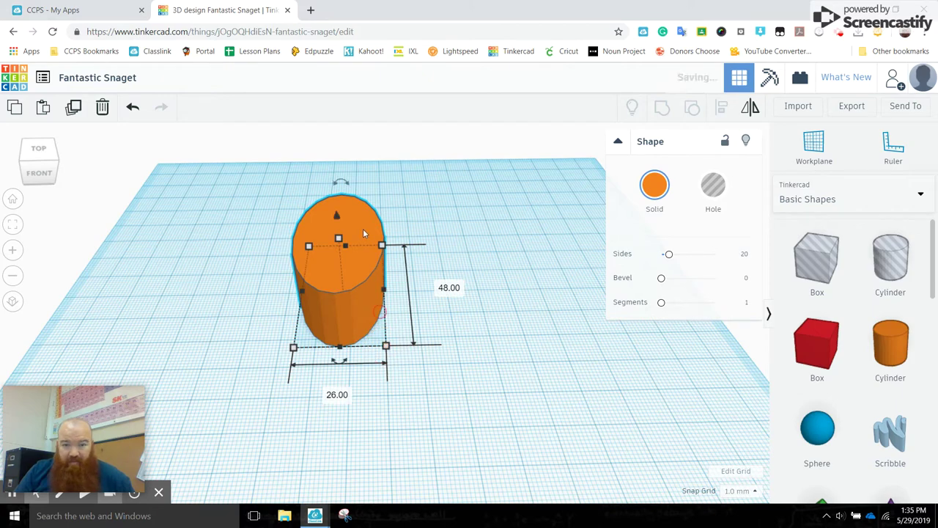
pyautogui.moveTo(363, 221); pyautogui.dragTo(421, 214)
pyautogui.moveTo(228, 421); pyautogui.dragTo(272, 380, button='right')
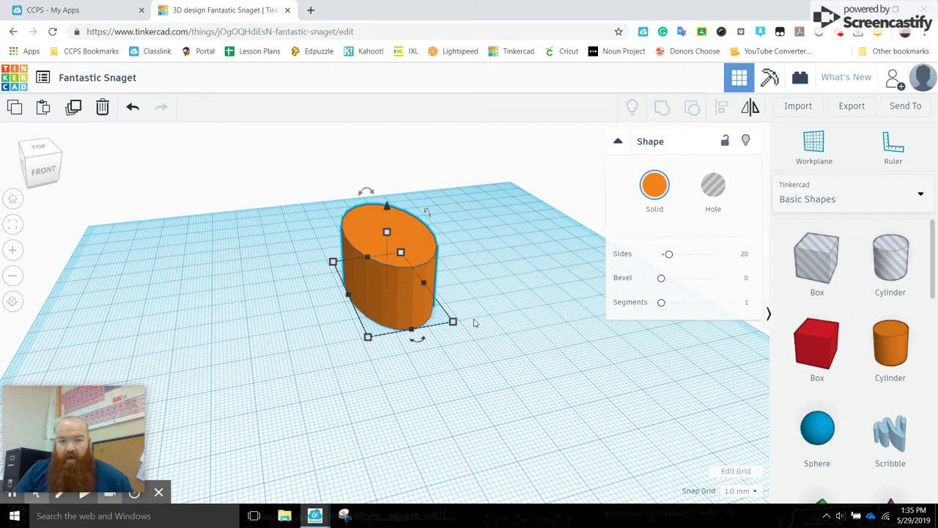
pyautogui.moveTo(453, 322); pyautogui.dragTo(455, 326)
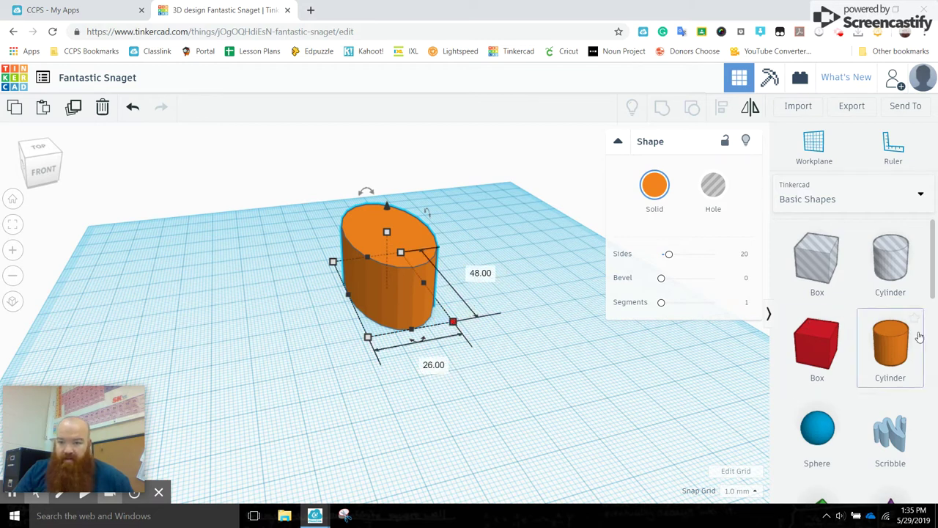
# Add a sphere beside the cylinder and resize its footprint to 26 mm wide and 48 mm long, matching the cylinder.
pyautogui.moveTo(812, 430); pyautogui.dragTo(325, 427)
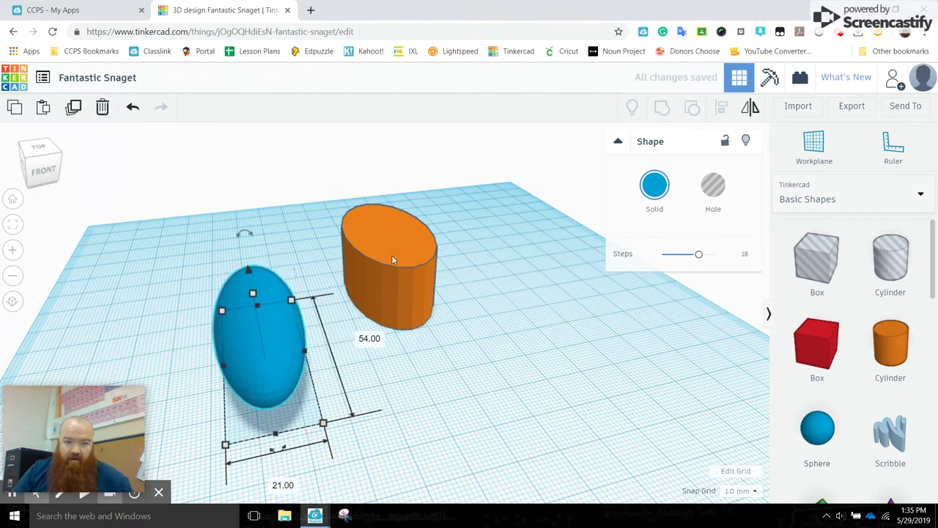
pyautogui.click(394, 305)
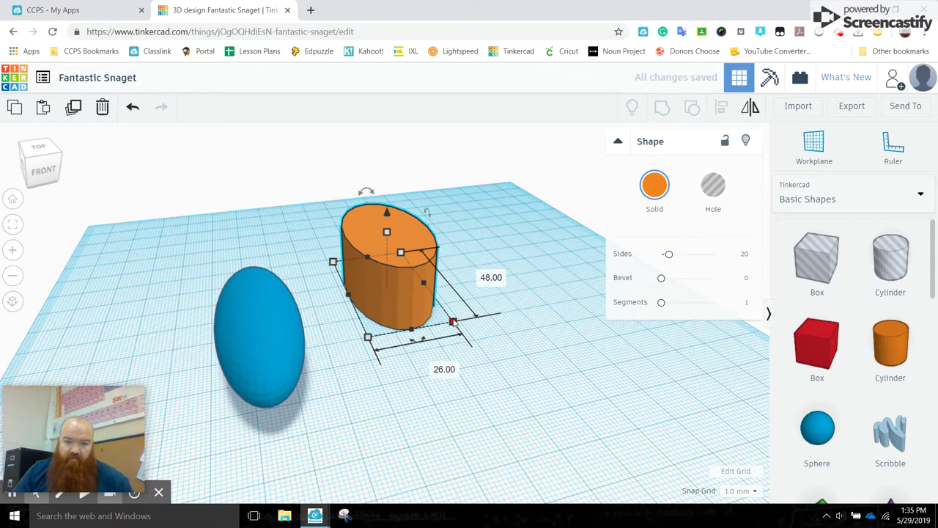
pyautogui.click(268, 330)
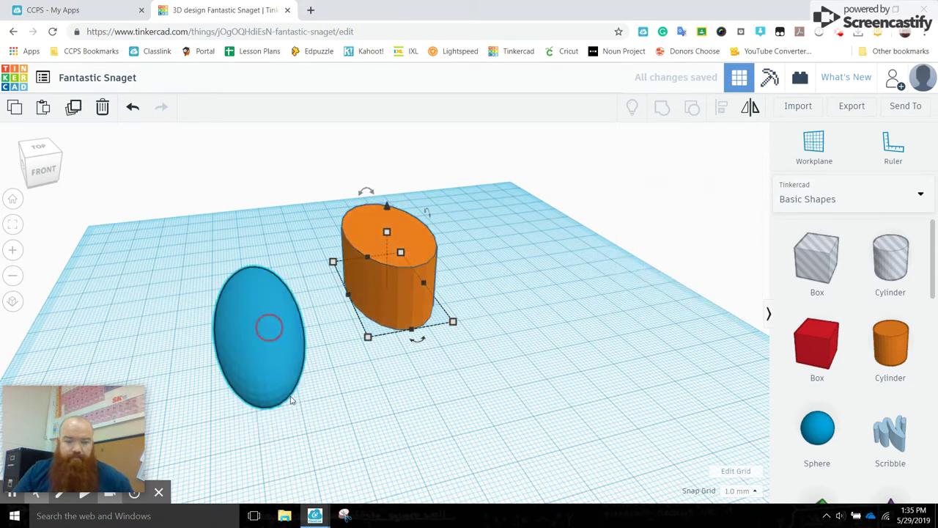
pyautogui.moveTo(323, 423); pyautogui.dragTo(330, 404)
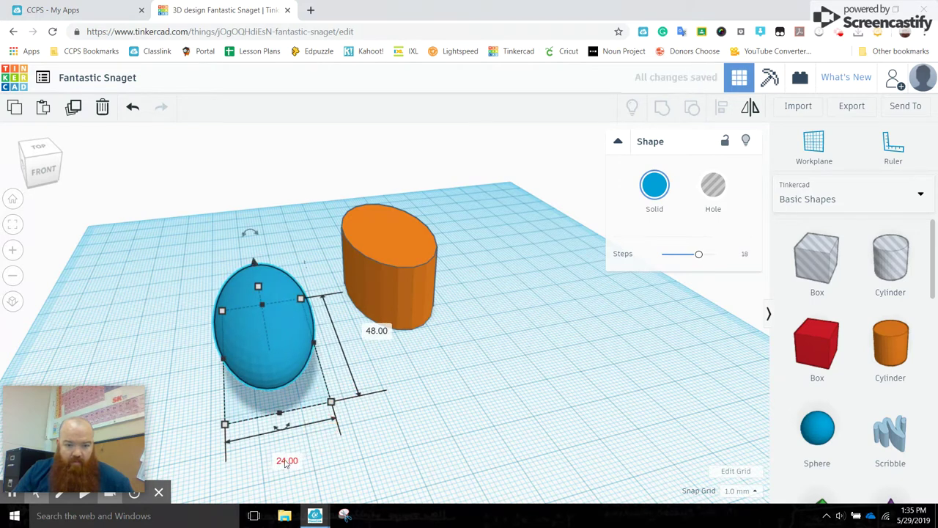
pyautogui.click(286, 462)
pyautogui.write('2')
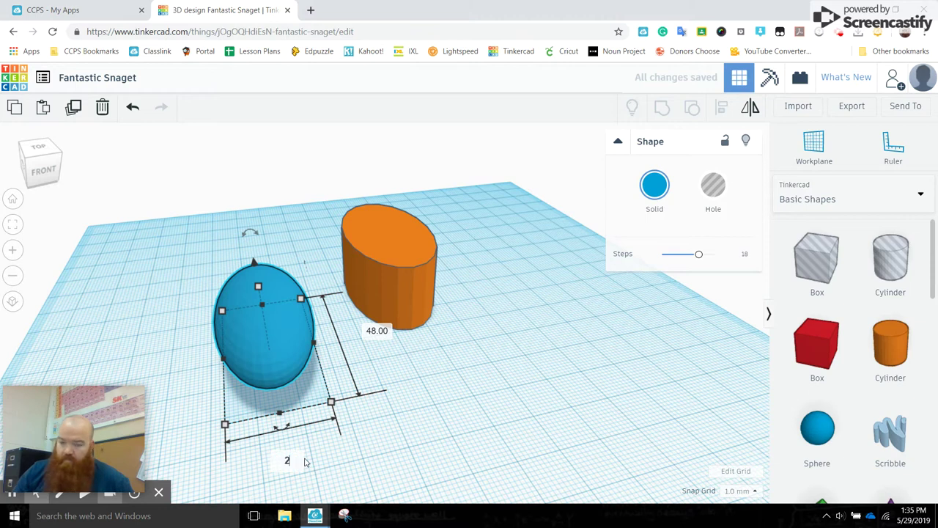
pyautogui.write('6')
pyautogui.press('Return')
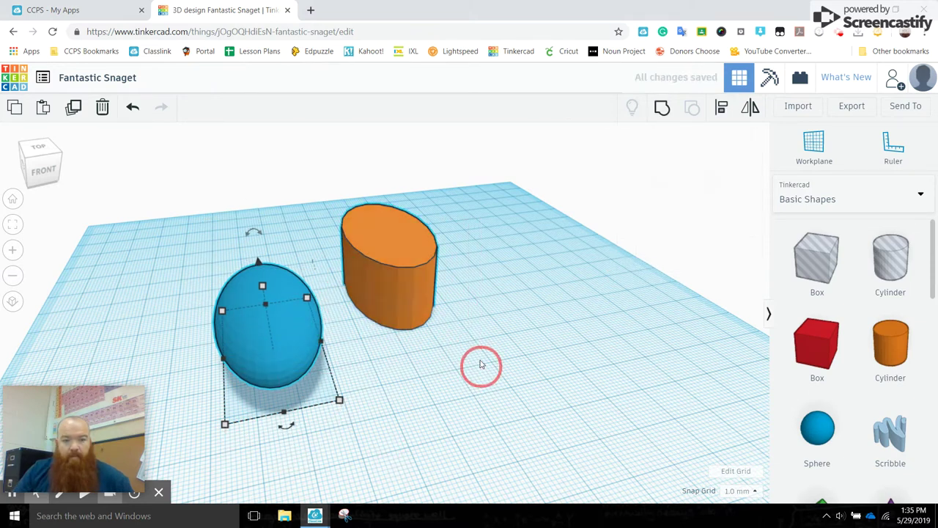
# Align the sphere and the cylinder on their centres along both horizontal axes.
pyautogui.hotkey('ctrl', 'a')
pyautogui.click(721, 107)
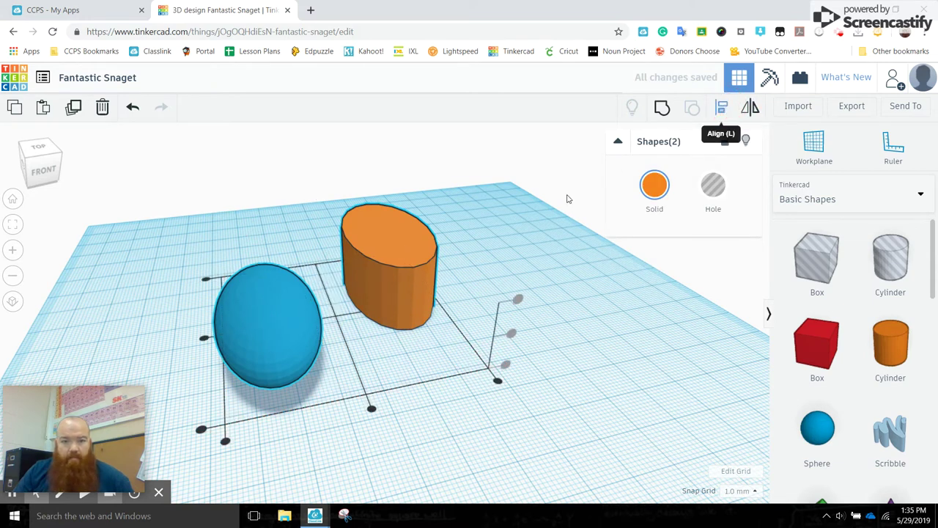
pyautogui.click(203, 340)
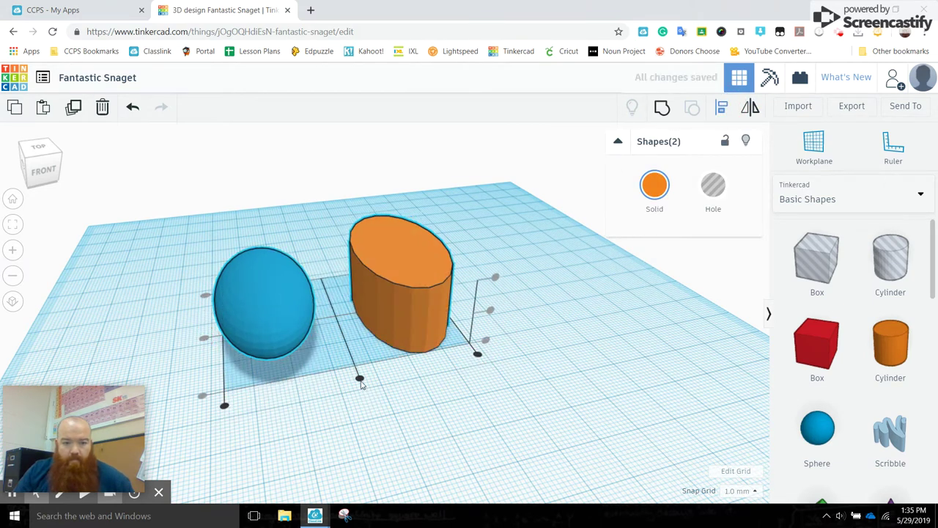
pyautogui.click(360, 381)
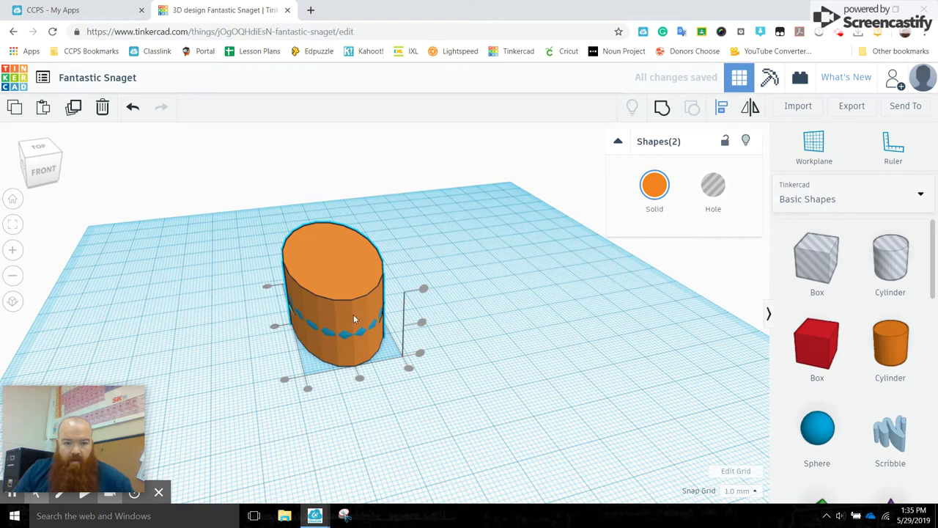
pyautogui.click(501, 294)
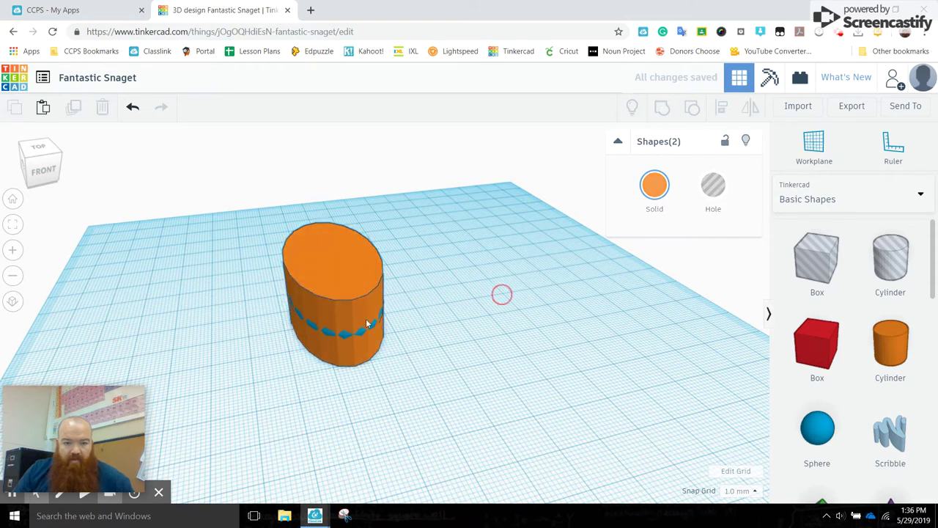
# Lower the cylinder partly below the workplane so the sphere protrudes from its upper face.
pyautogui.click(350, 268)
pyautogui.moveTo(330, 233); pyautogui.dragTo(332, 272)
pyautogui.moveTo(345, 278); pyautogui.dragTo(362, 250, button='right')
# Turn the sphere into a hole and group it with the cylinder to carve out a rounded hollow.
pyautogui.click(362, 250)
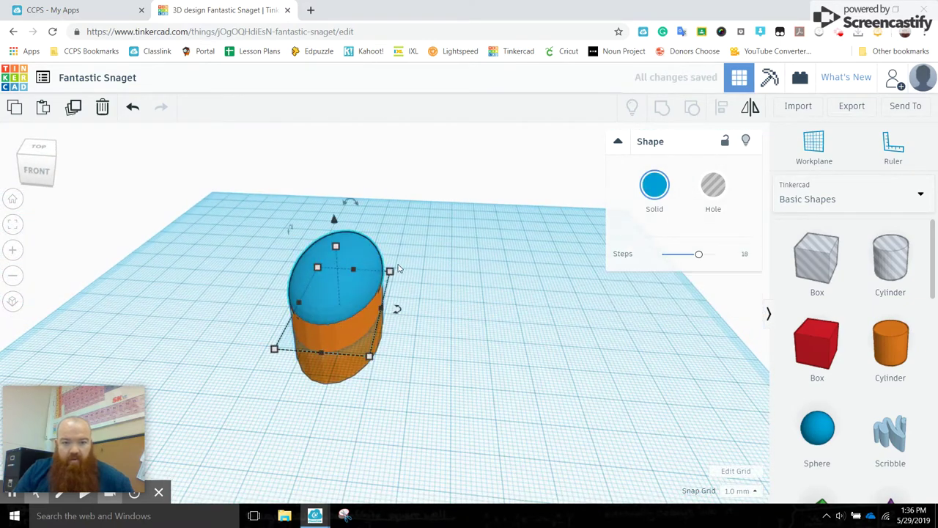
pyautogui.click(712, 184)
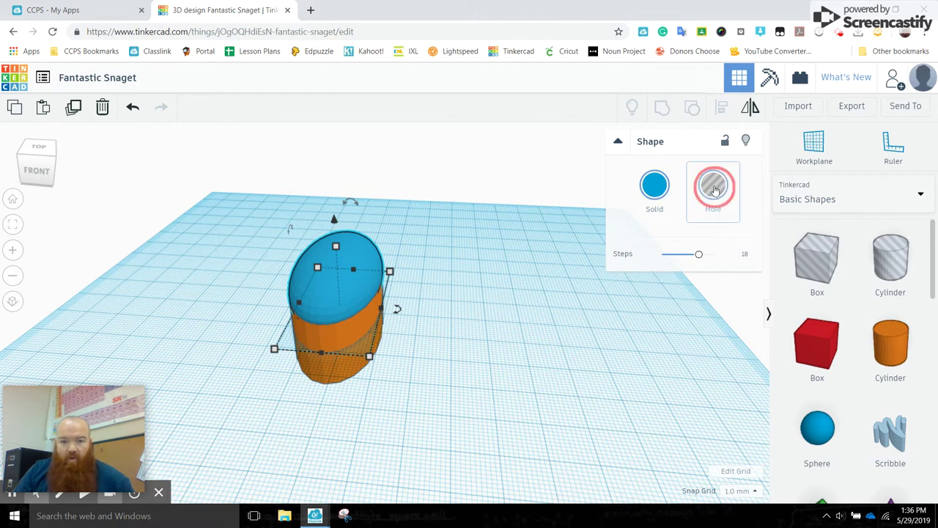
pyautogui.moveTo(262, 206); pyautogui.dragTo(416, 320)
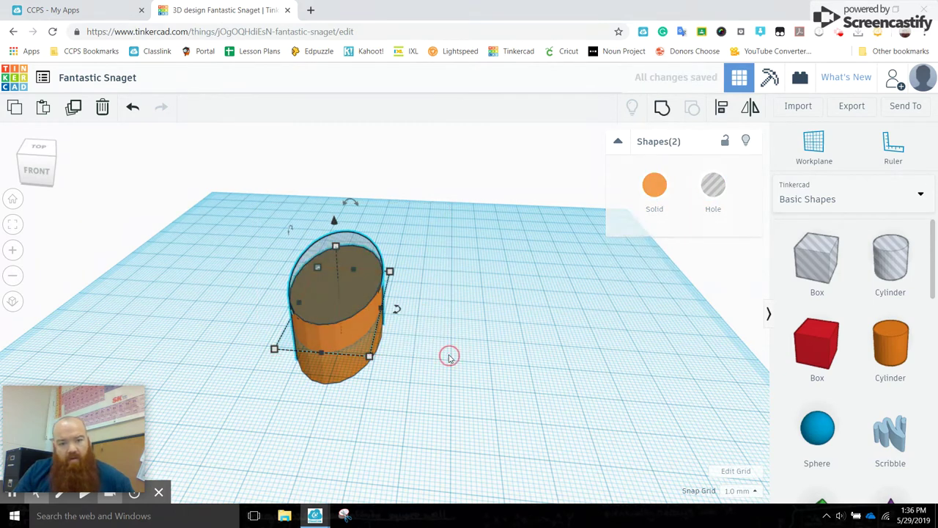
pyautogui.click(665, 108)
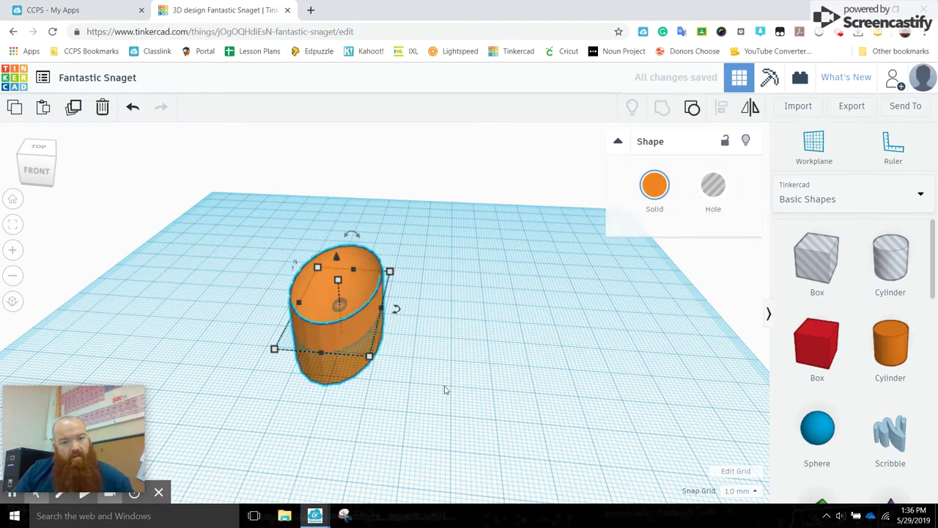
# Raise the hollowed cylinder 13 mm to 2 mm above the workplane and move it across to free space.
pyautogui.moveTo(446, 387)
pyautogui.mouseDown(button='right')
pyautogui.moveTo(591, 361)
pyautogui.moveTo(602, 350)
pyautogui.moveTo(530, 430)
pyautogui.moveTo(463, 462)
pyautogui.moveTo(503, 362)
pyautogui.moveTo(461, 392)
pyautogui.mouseUp(button='right')
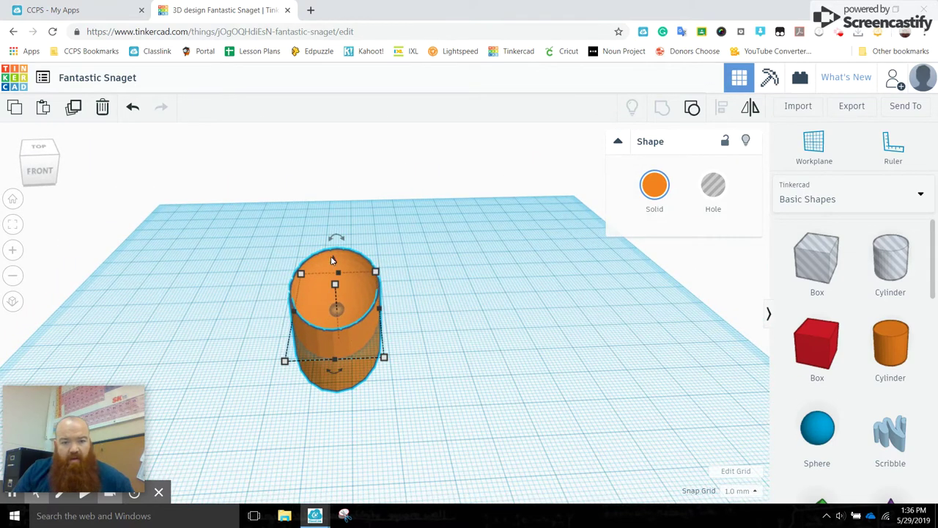
pyautogui.moveTo(332, 257); pyautogui.dragTo(342, 219)
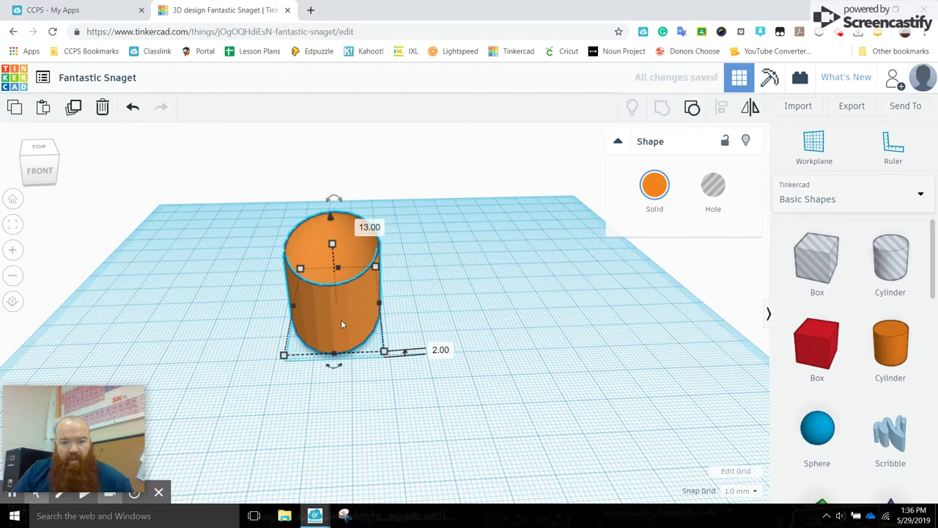
pyautogui.moveTo(341, 324); pyautogui.dragTo(451, 280)
pyautogui.moveTo(351, 315); pyautogui.dragTo(550, 389, button='right')
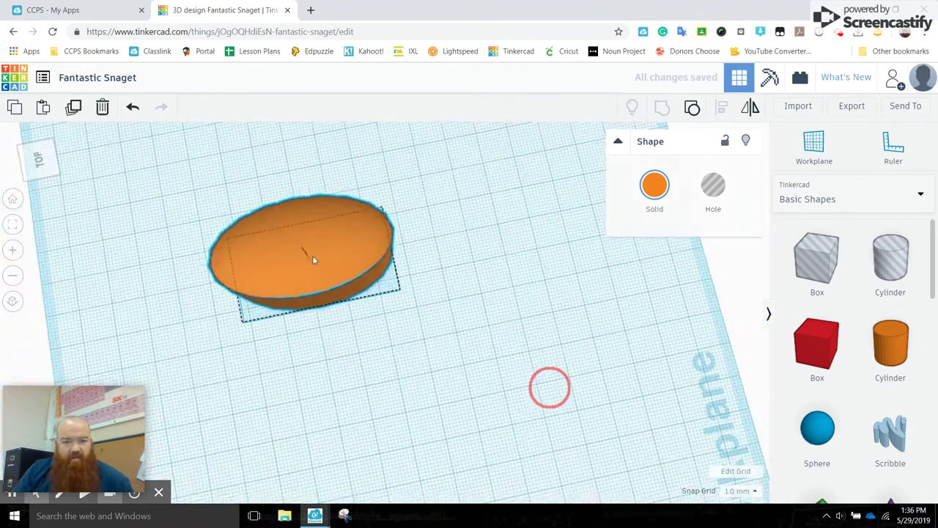
pyautogui.moveTo(312, 256); pyautogui.dragTo(195, 331, button='right')
pyautogui.click(457, 279)
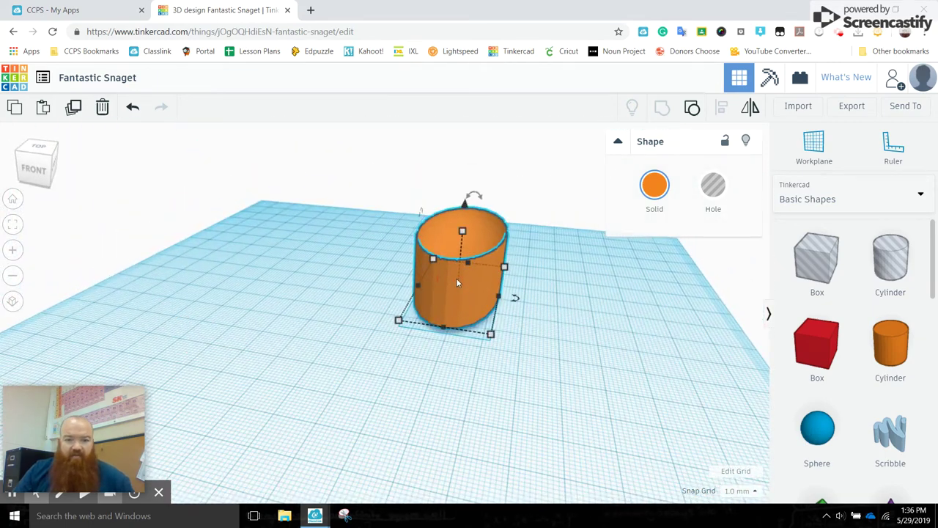
# Duplicate the hollowed cylinder, set the copy beside the original, and turn the copy into a hole.
pyautogui.click(73, 108)
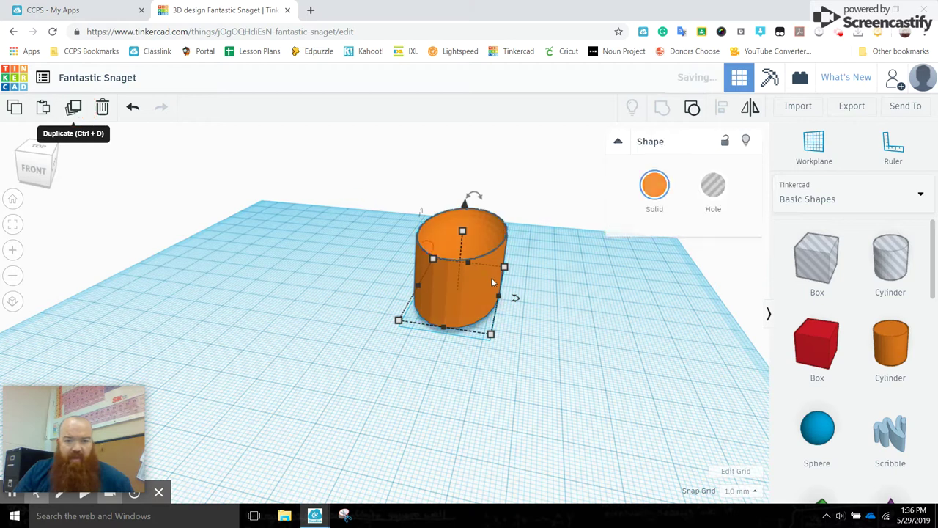
pyautogui.moveTo(475, 282); pyautogui.dragTo(287, 311)
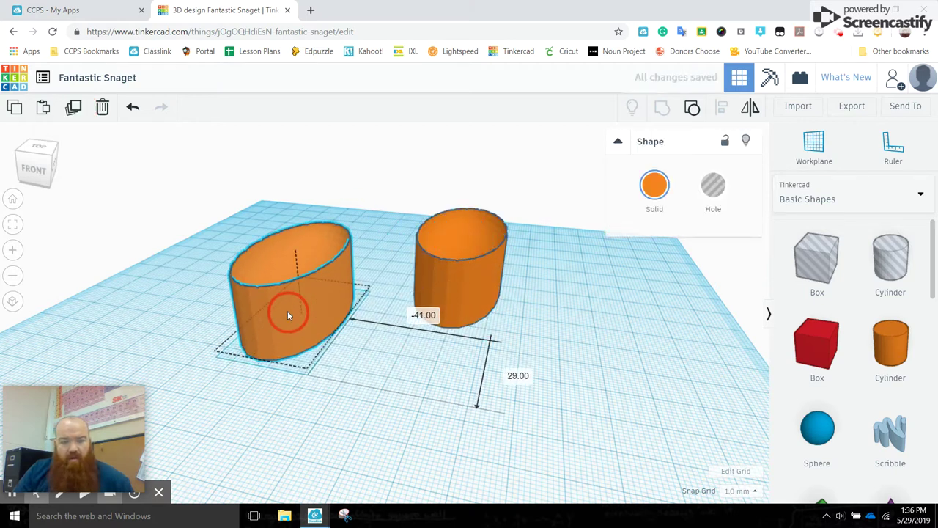
pyautogui.click(719, 189)
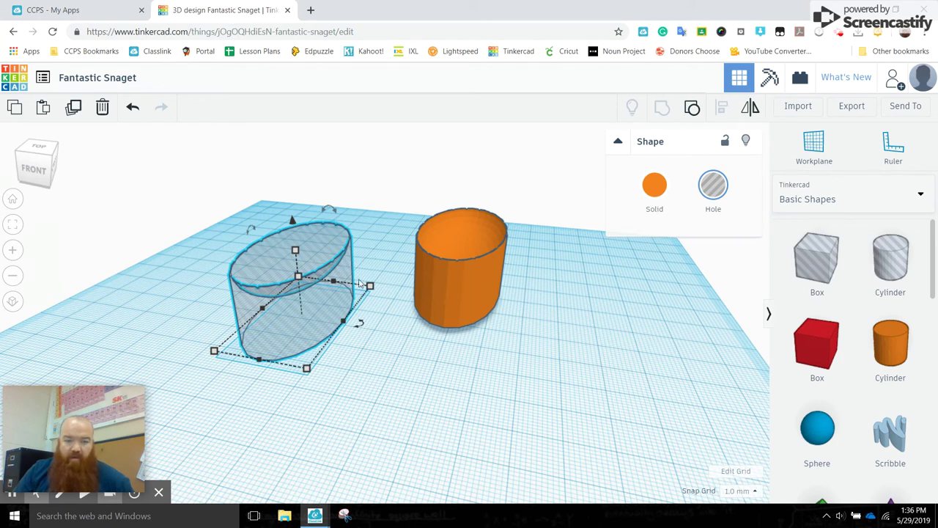
pyautogui.moveTo(306, 300); pyautogui.dragTo(359, 277)
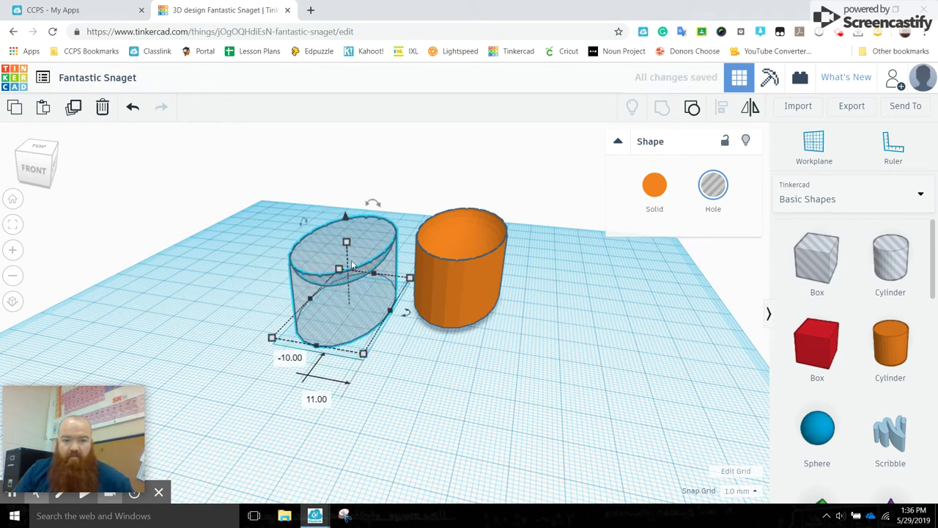
# Lower the hole copy by 2 mm so it rests on the workplane.
pyautogui.moveTo(346, 217); pyautogui.dragTo(350, 229)
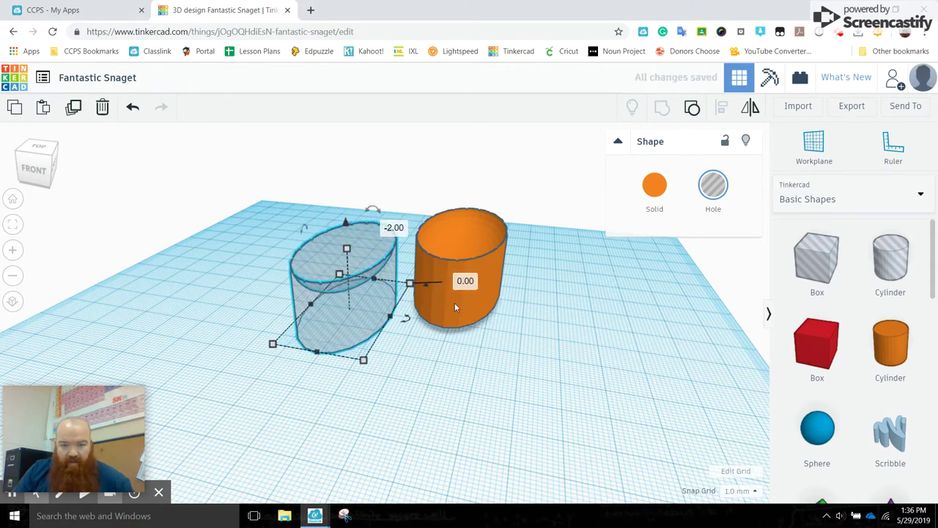
pyautogui.click(132, 108)
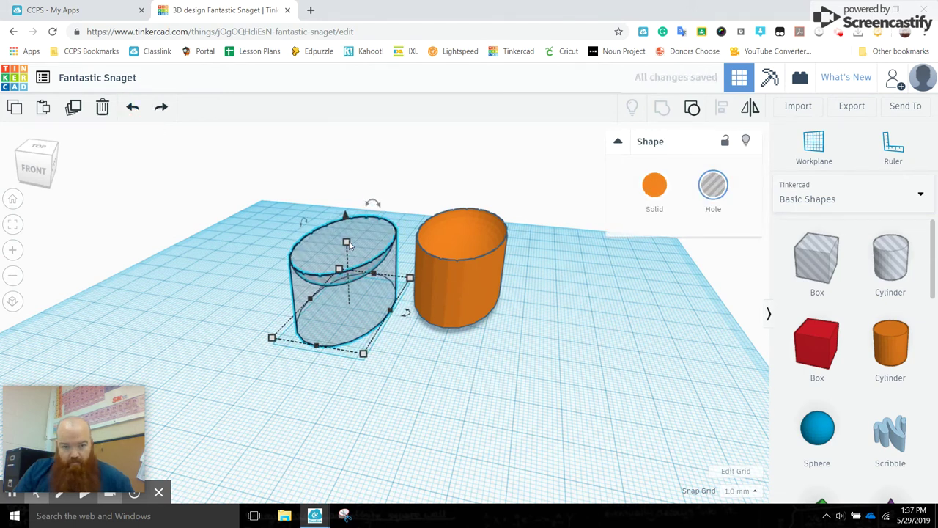
pyautogui.click(346, 216)
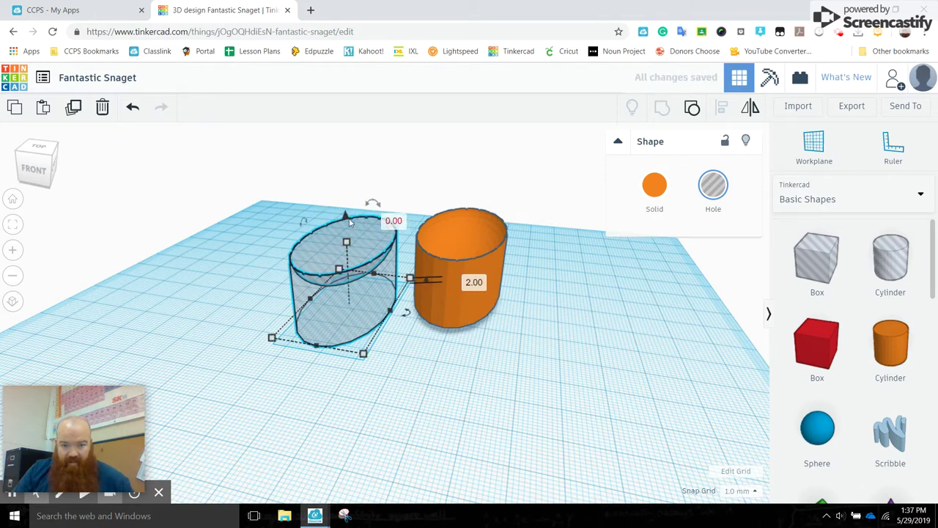
pyautogui.moveTo(346, 215); pyautogui.dragTo(347, 224)
pyautogui.click(294, 209)
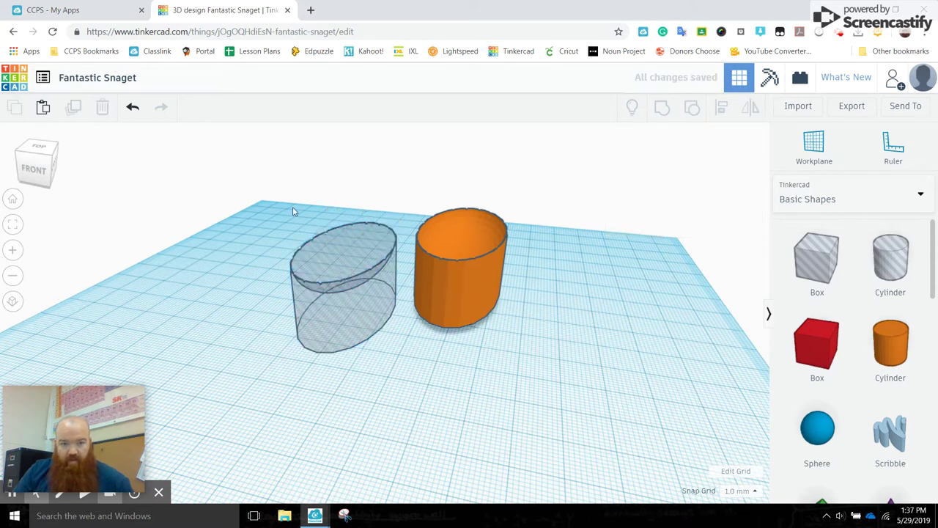
# Centre the hole copy and the orange hollowed cylinder on each other along both horizontal axes.
pyautogui.click(396, 247)
pyautogui.keyDown('shift'); pyautogui.click(514, 294); pyautogui.keyUp('shift')
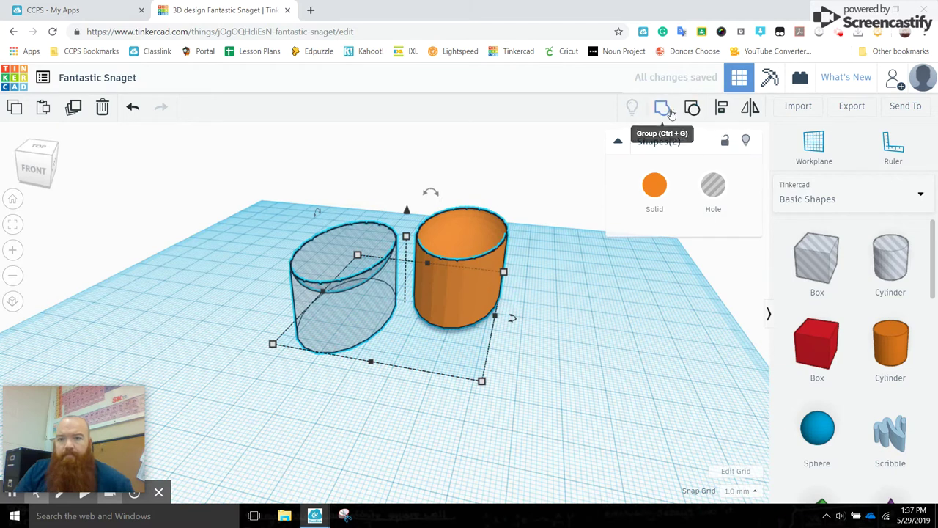
pyautogui.click(721, 110)
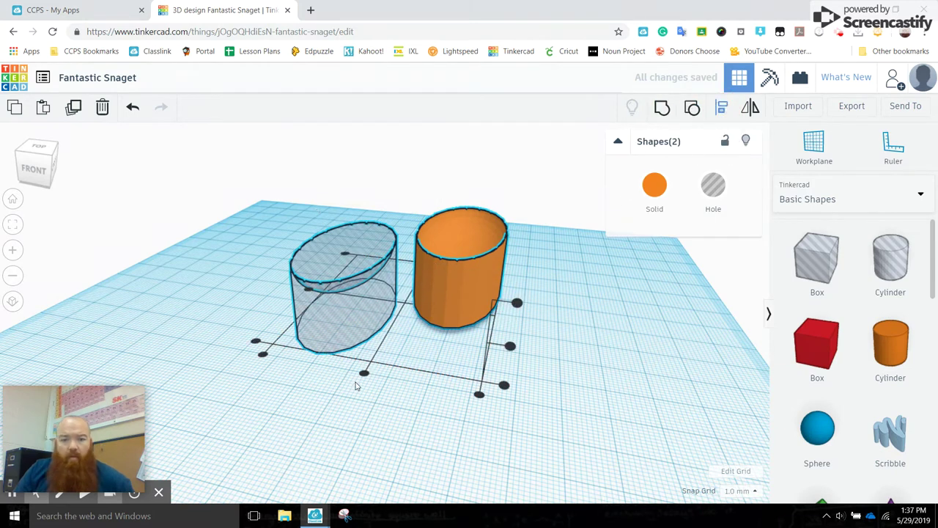
pyautogui.click(363, 375)
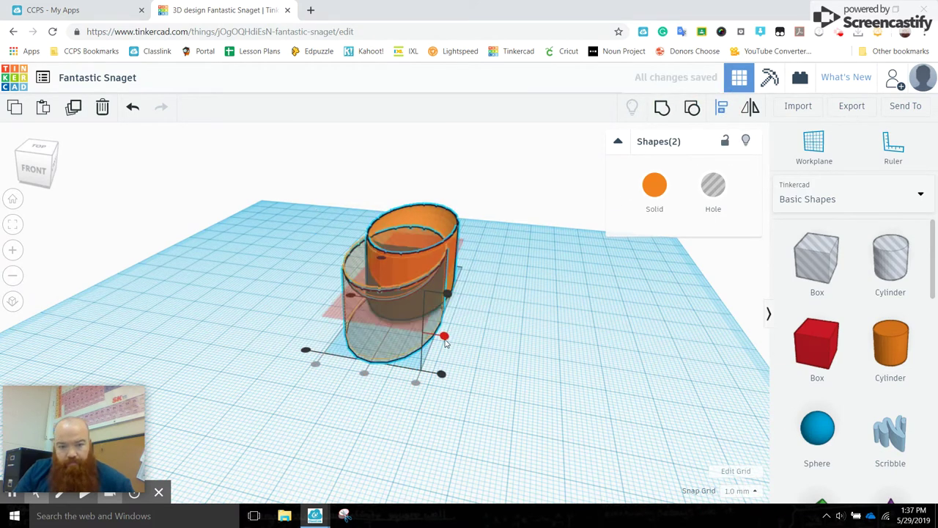
pyautogui.moveTo(570, 339); pyautogui.dragTo(370, 323, button='right')
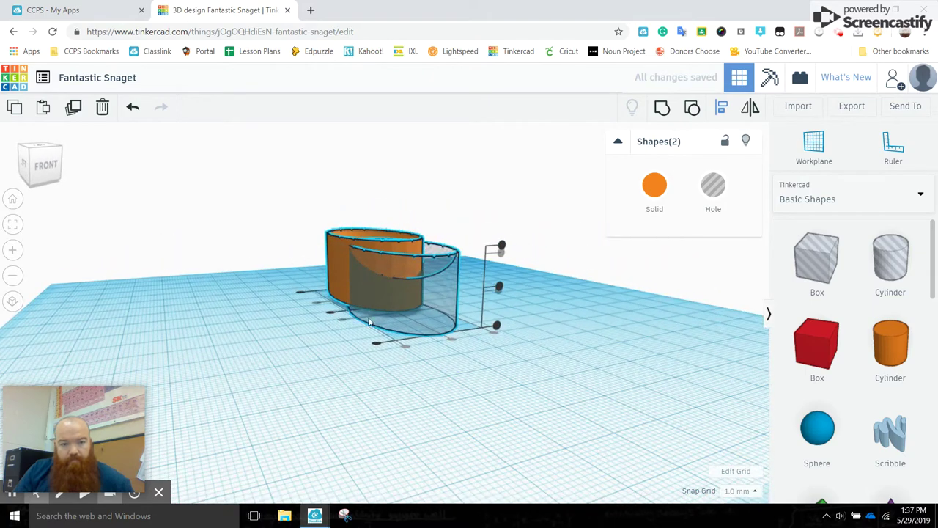
pyautogui.click(331, 315)
# Group the hole copy with the orange hollowed cylinder to cut away its lower body, leaving a thin bowl.
pyautogui.moveTo(316, 402); pyautogui.dragTo(251, 203, button='right')
pyautogui.moveTo(251, 203); pyautogui.dragTo(490, 373)
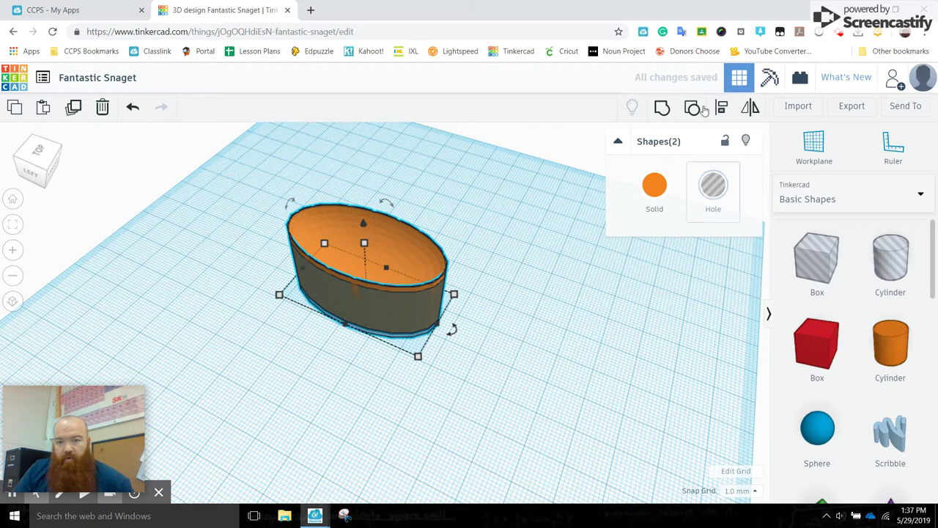
pyautogui.click(662, 108)
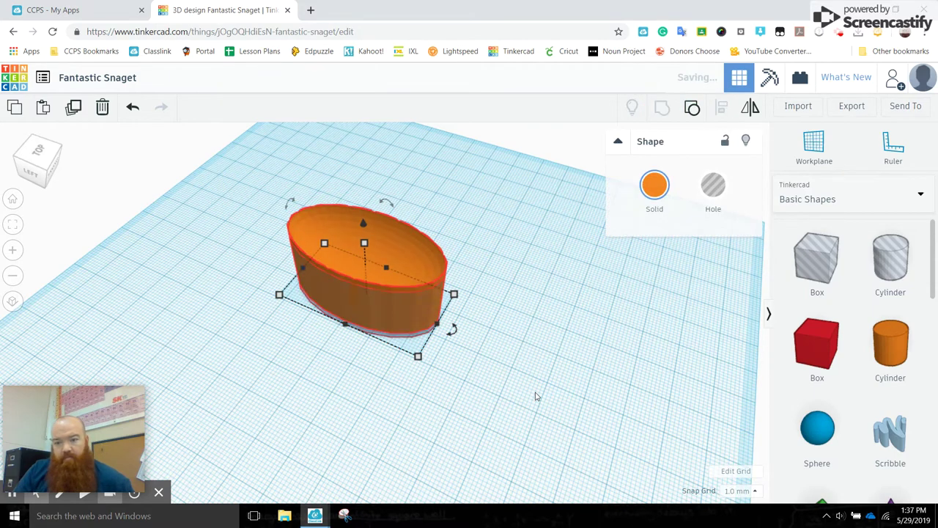
pyautogui.moveTo(488, 448); pyautogui.dragTo(484, 389, button='right')
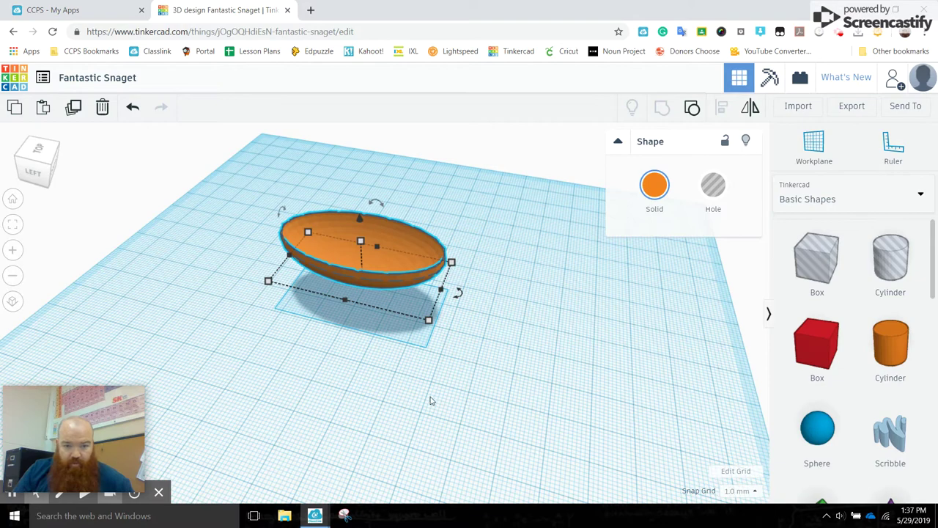
# Resize the bowl's footprint to 44.5 mm long and slightly wider.
pyautogui.moveTo(432, 400); pyautogui.dragTo(214, 384, button='right')
pyautogui.moveTo(356, 383); pyautogui.dragTo(352, 347, button='right')
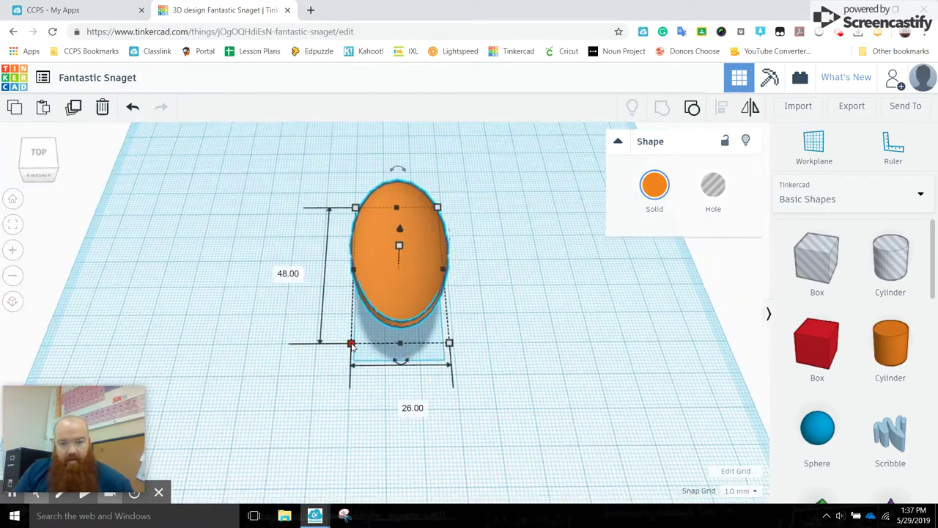
pyautogui.moveTo(350, 343)
pyautogui.mouseDown()
pyautogui.moveTo(332, 339)
pyautogui.moveTo(342, 331)
pyautogui.mouseUp()
# Flatten the bowl to a height of 6 mm.
pyautogui.moveTo(534, 346); pyautogui.dragTo(401, 236, button='right')
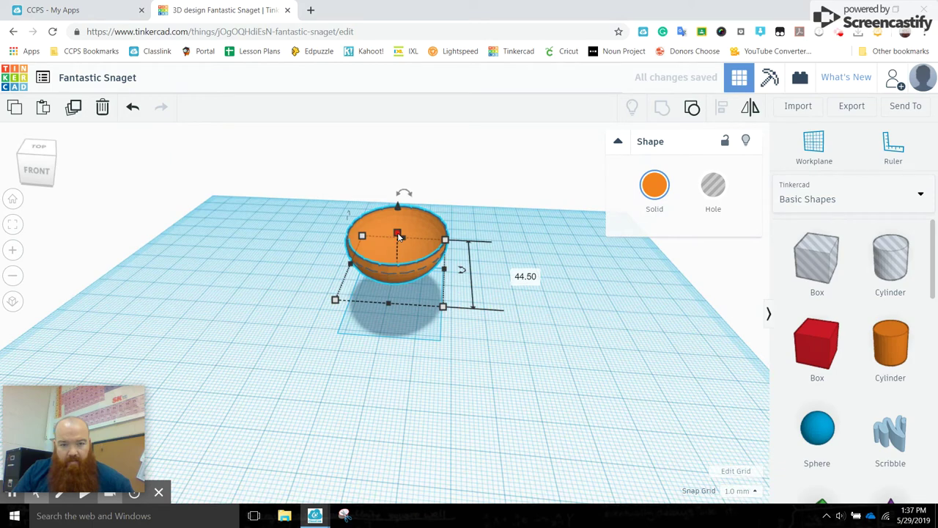
pyautogui.moveTo(398, 235); pyautogui.dragTo(399, 250)
pyautogui.moveTo(520, 328); pyautogui.dragTo(353, 245, button='right')
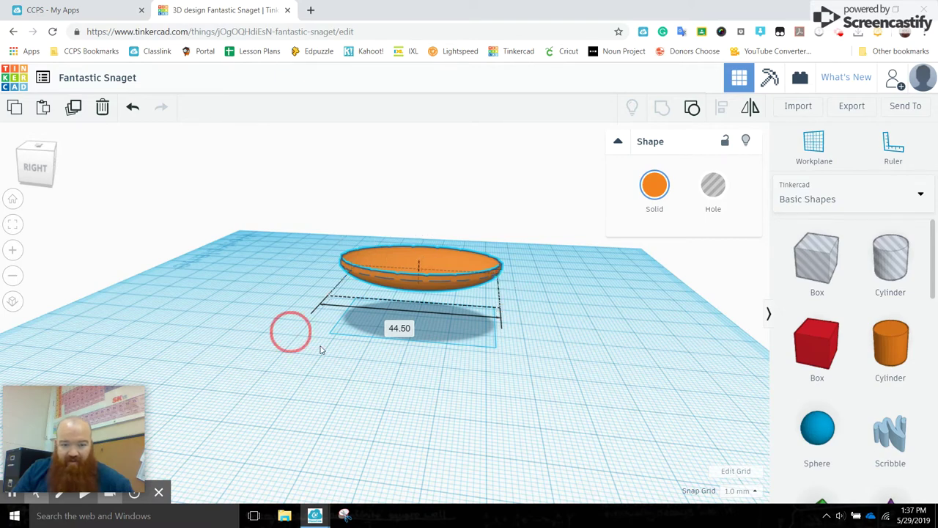
pyautogui.moveTo(320, 349); pyautogui.dragTo(140, 330, button='right')
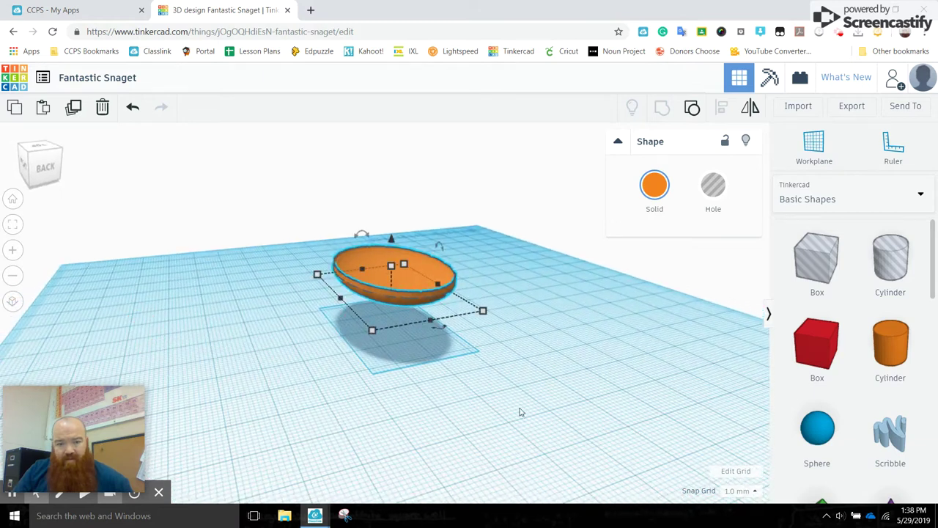
pyautogui.click(394, 268)
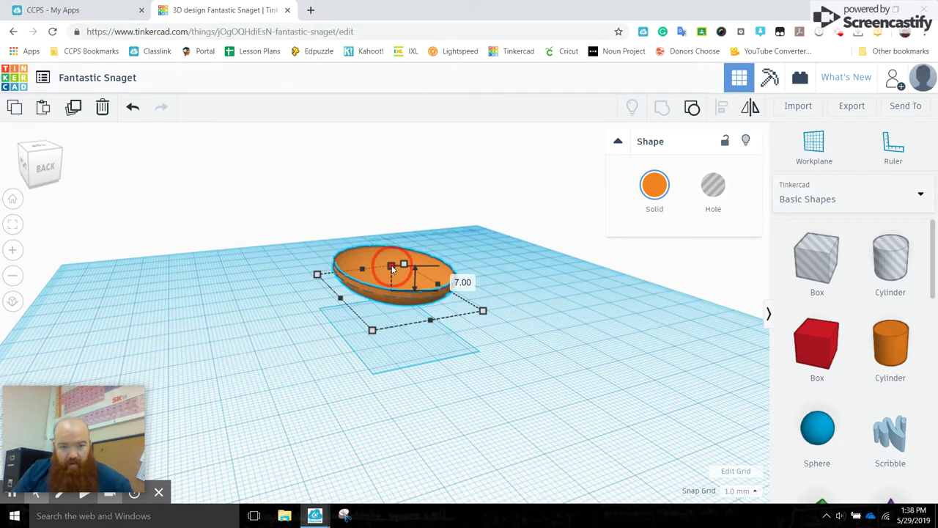
pyautogui.moveTo(394, 269); pyautogui.dragTo(394, 272)
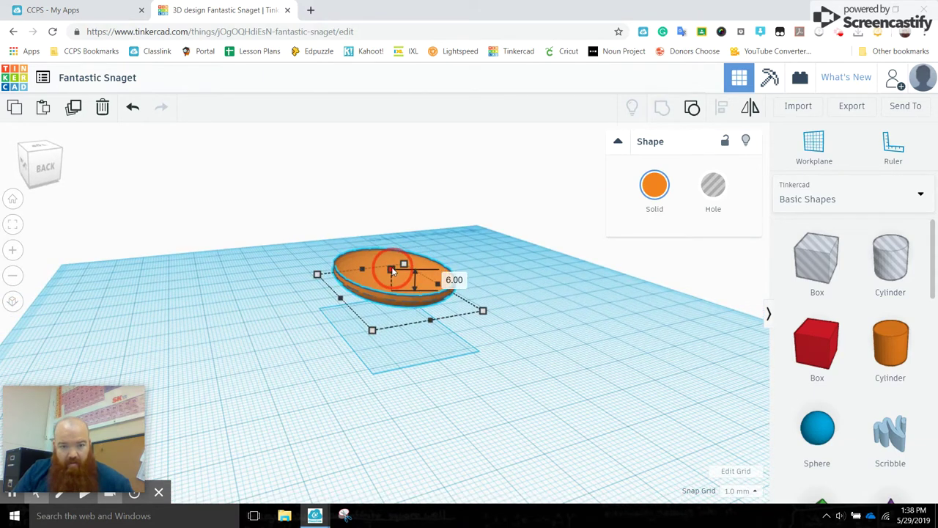
pyautogui.click(212, 386)
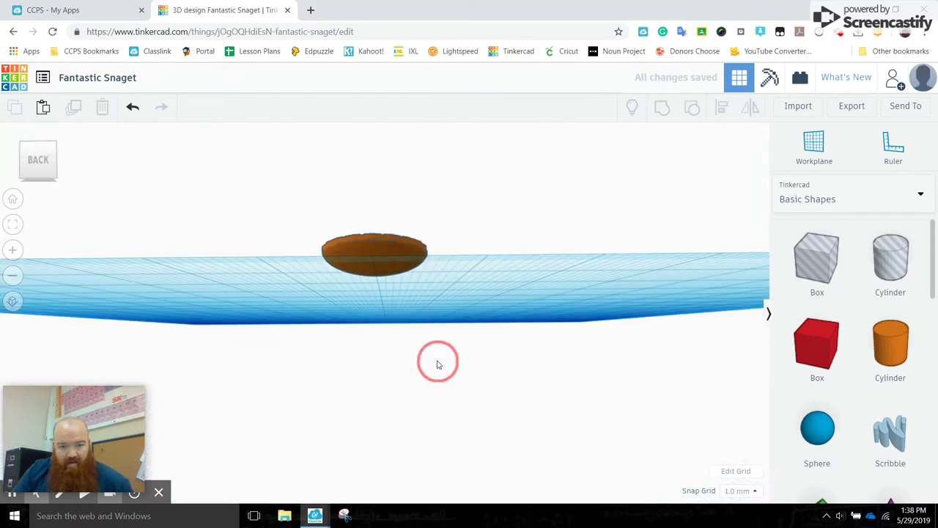
# Move the bowl toward the back of the workplane to free space in front of it.
pyautogui.moveTo(437, 364); pyautogui.dragTo(430, 293, button='right')
pyautogui.moveTo(429, 293); pyautogui.dragTo(481, 154)
pyautogui.moveTo(597, 283); pyautogui.dragTo(571, 355, button='right')
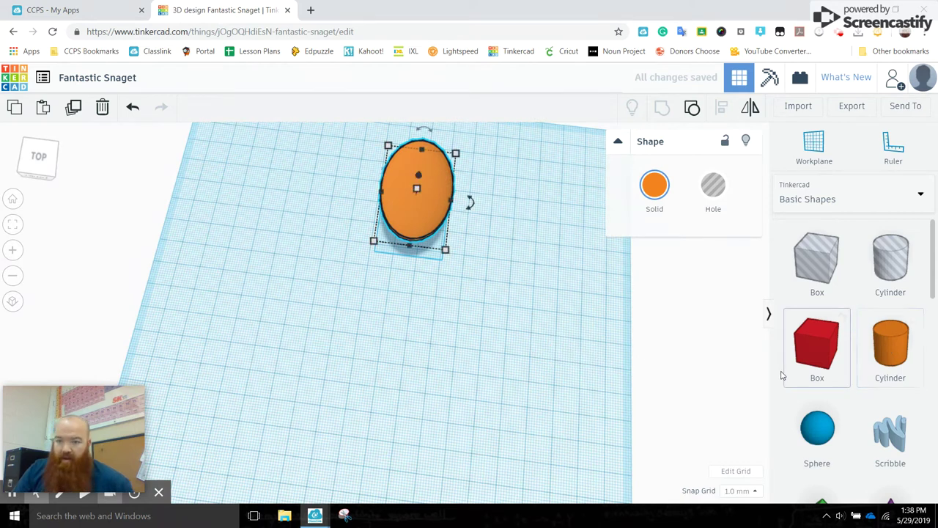
pyautogui.scroll(-4, 856, 367)
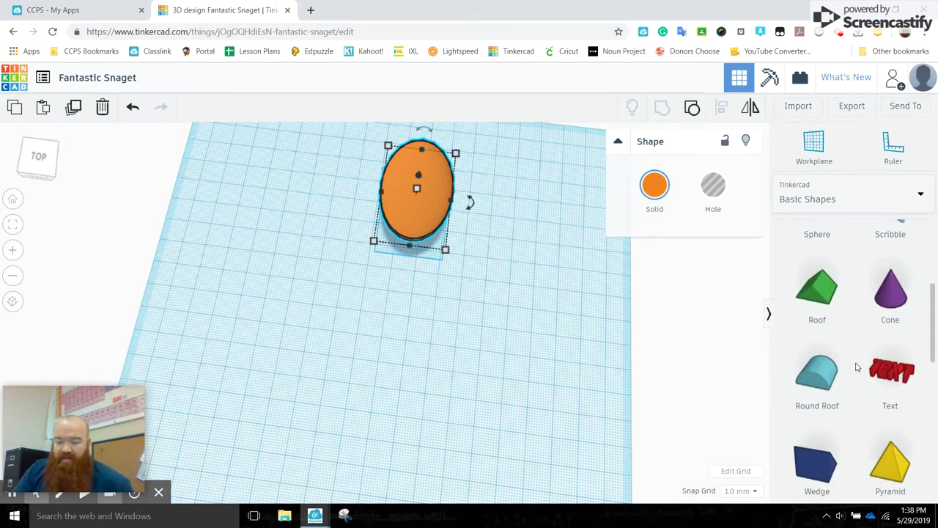
pyautogui.scroll(4, 857, 366)
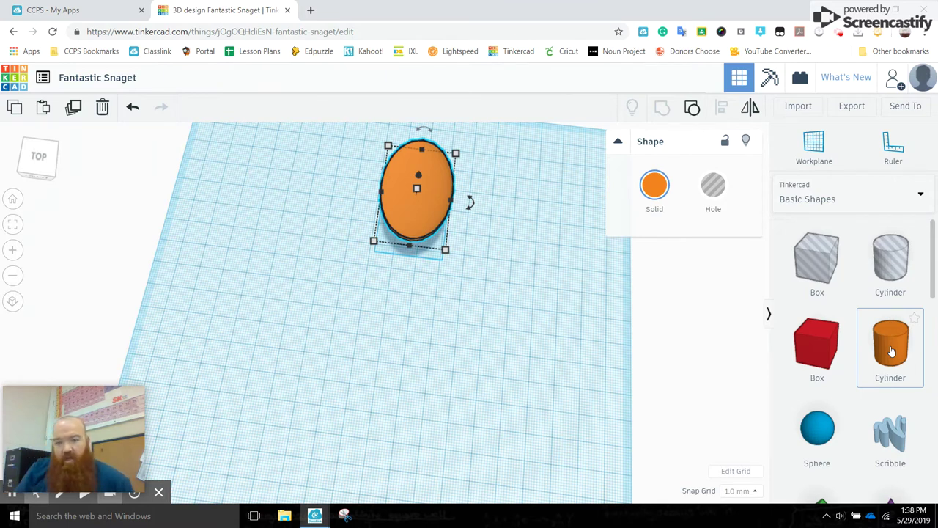
pyautogui.moveTo(892, 352); pyautogui.dragTo(534, 373)
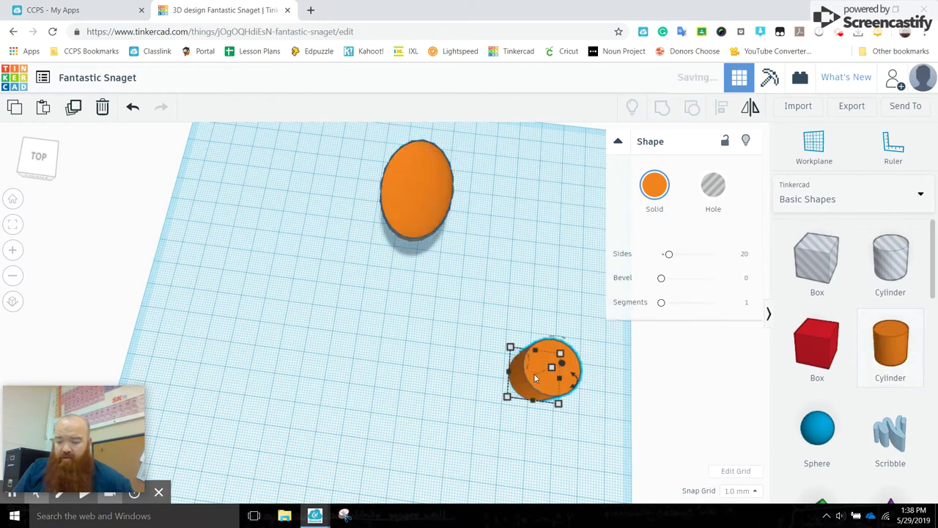
pyautogui.press('Delete')
# Add a red box stretched into a narrow bar 81 mm long, placed clear of the bowl in front of it.
pyautogui.moveTo(817, 344); pyautogui.dragTo(396, 322)
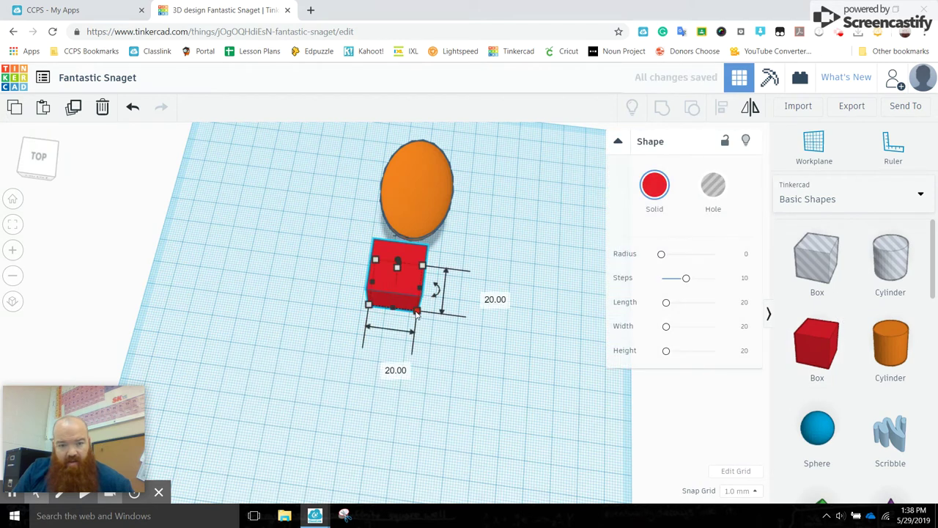
pyautogui.moveTo(428, 353); pyautogui.dragTo(374, 462)
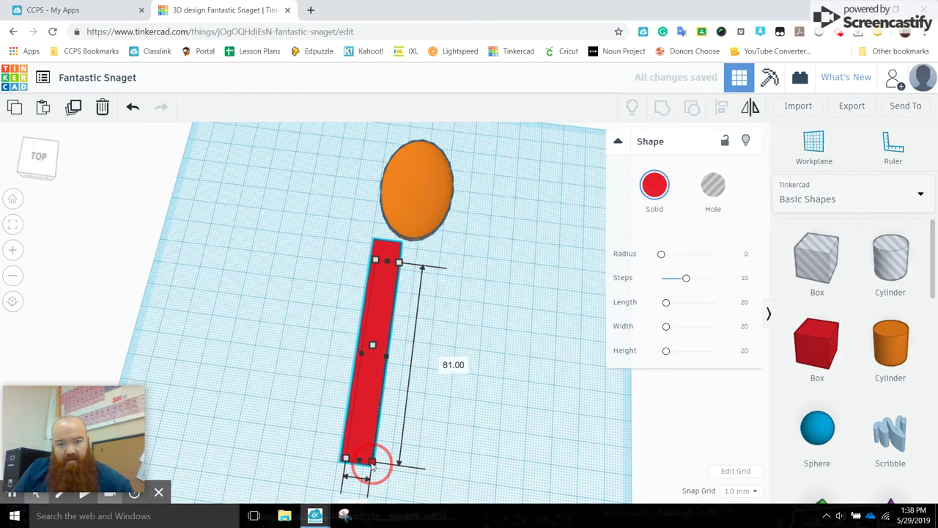
pyautogui.moveTo(378, 314); pyautogui.dragTo(406, 301)
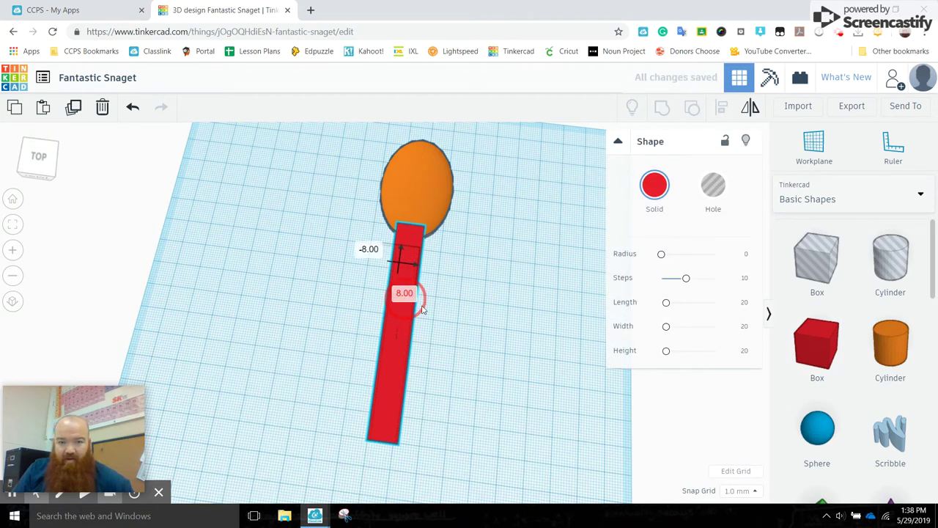
pyautogui.moveTo(510, 350); pyautogui.dragTo(410, 253, button='right')
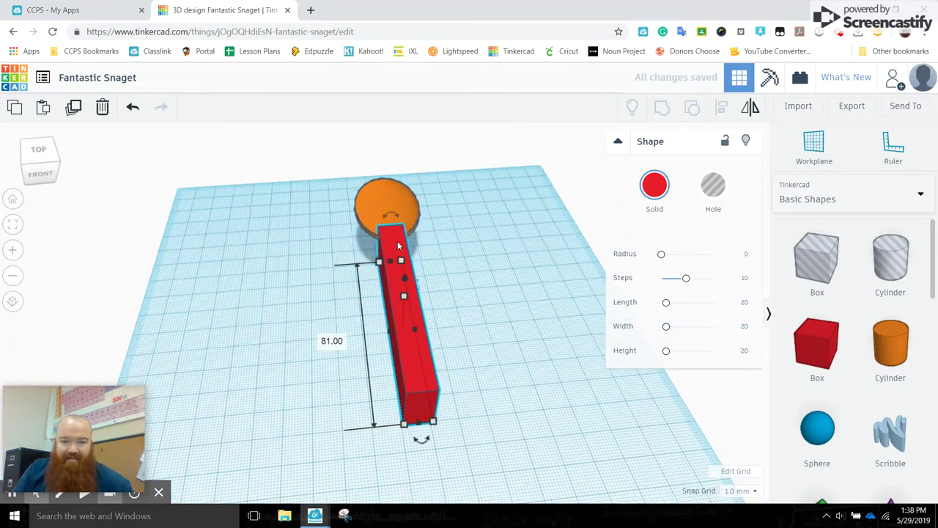
pyautogui.moveTo(398, 246); pyautogui.dragTo(361, 275)
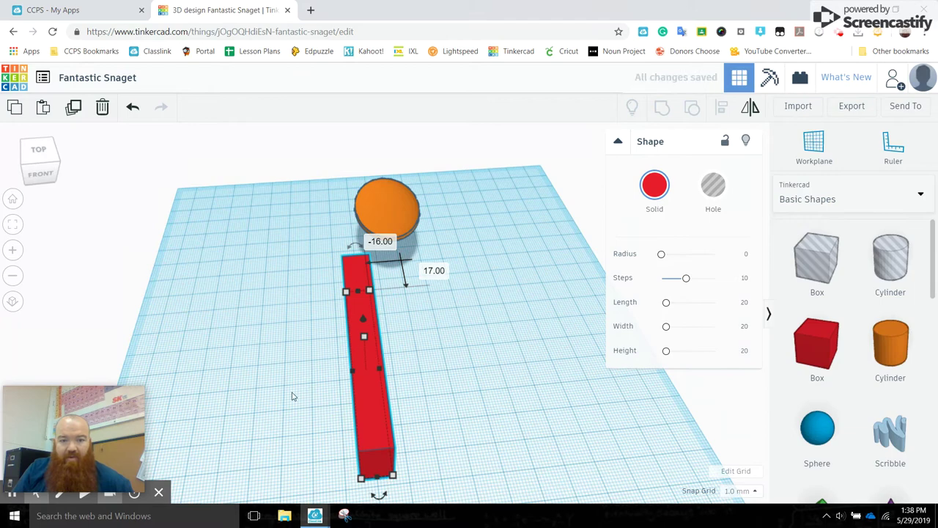
# Reduce the red bar's height to 6 mm so that it matches the bowl's height.
pyautogui.moveTo(304, 395); pyautogui.dragTo(499, 339, button='right')
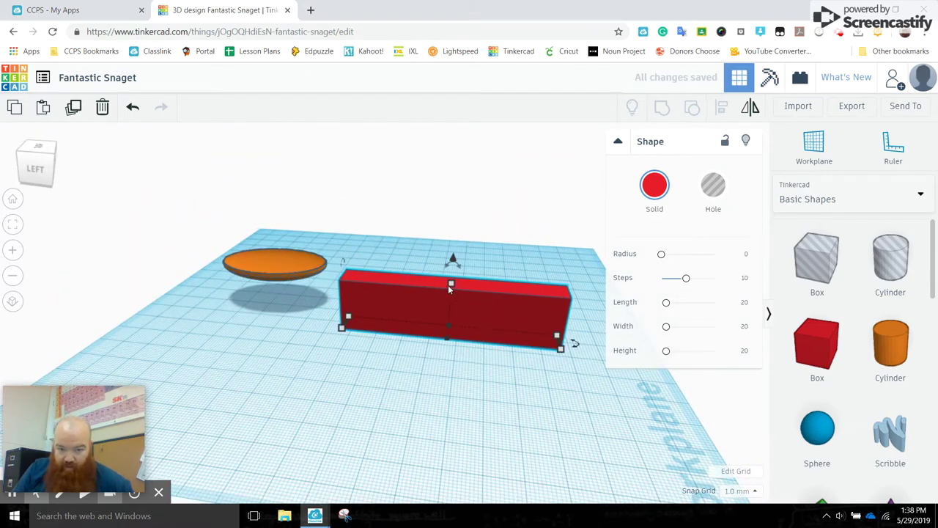
pyautogui.moveTo(450, 290); pyautogui.dragTo(448, 323)
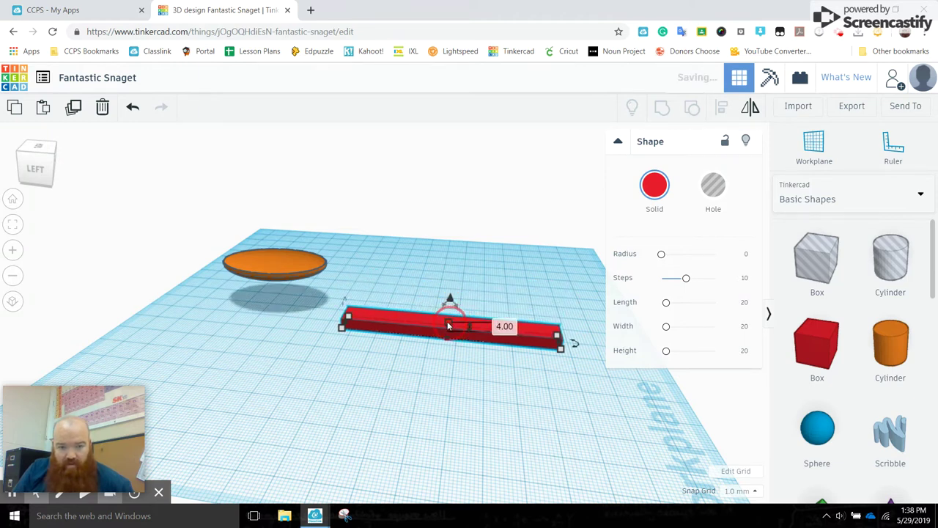
pyautogui.click(301, 261)
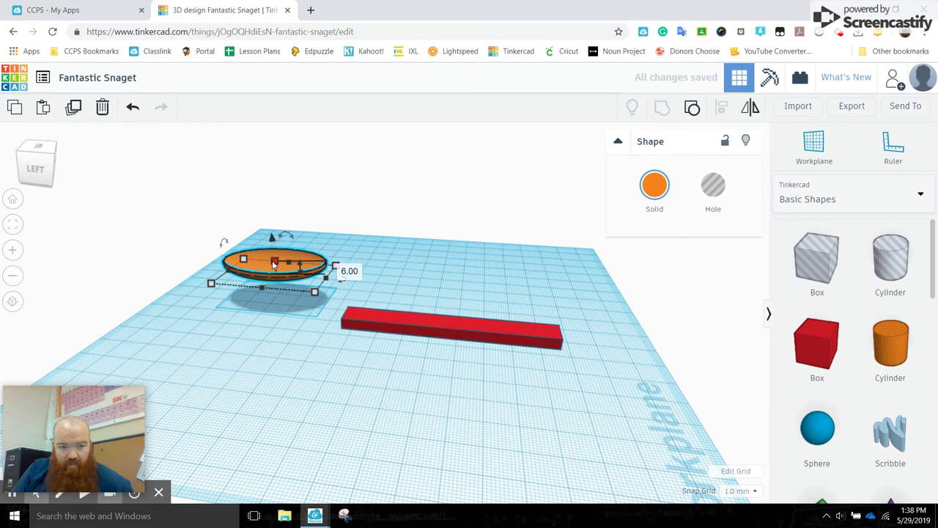
pyautogui.click(489, 324)
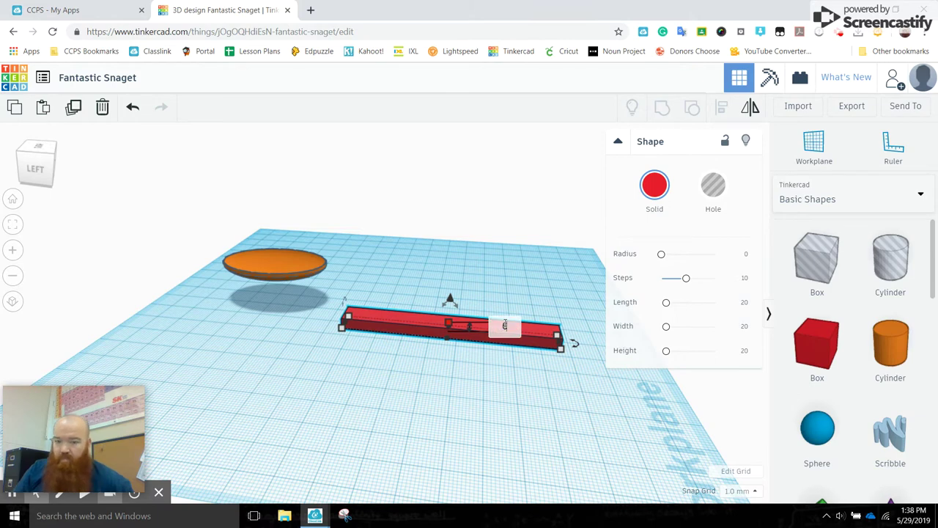
# Widen the red bar slightly while keeping its length.
pyautogui.moveTo(584, 419); pyautogui.dragTo(384, 455, button='right')
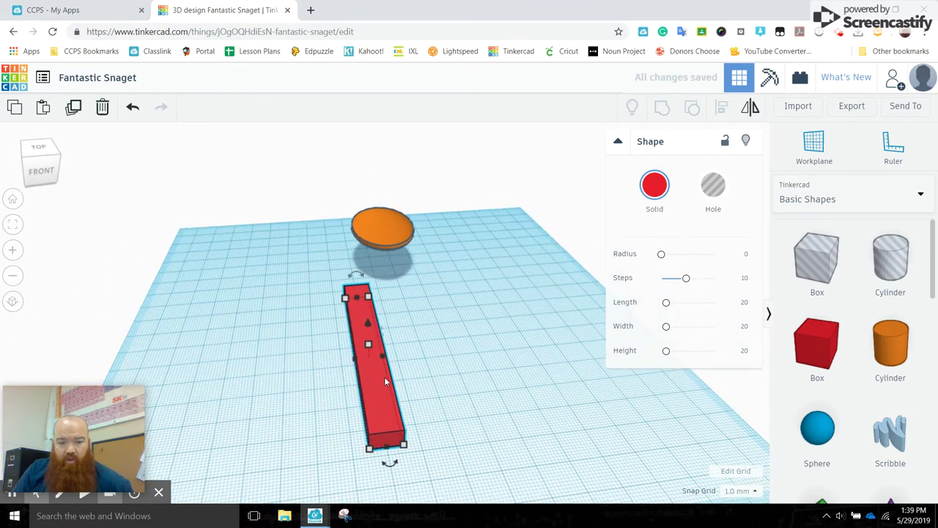
pyautogui.click(404, 447)
pyautogui.moveTo(409, 448); pyautogui.dragTo(415, 448)
pyautogui.click(556, 411)
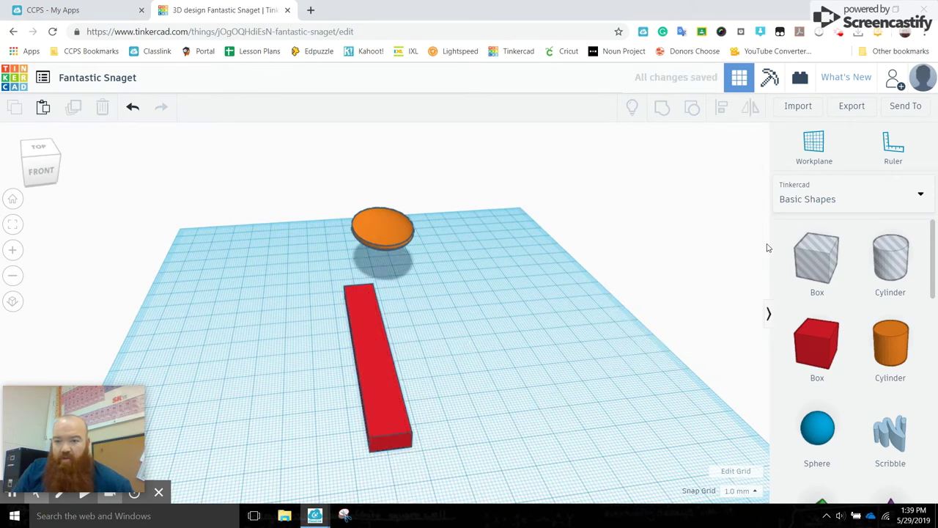
# Add an Extrusion from the Featured shape generators beside the red bar and stretch it to 91 mm long.
pyautogui.click(893, 192)
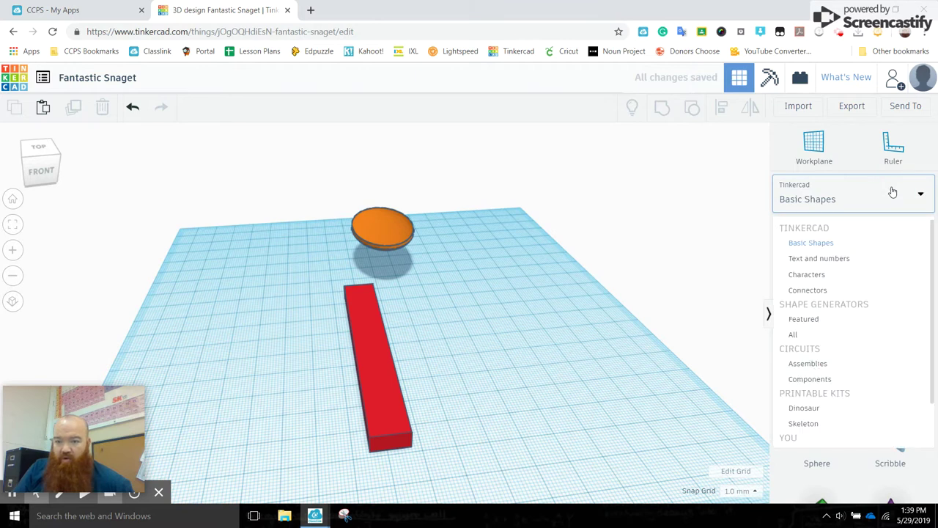
pyautogui.click(804, 317)
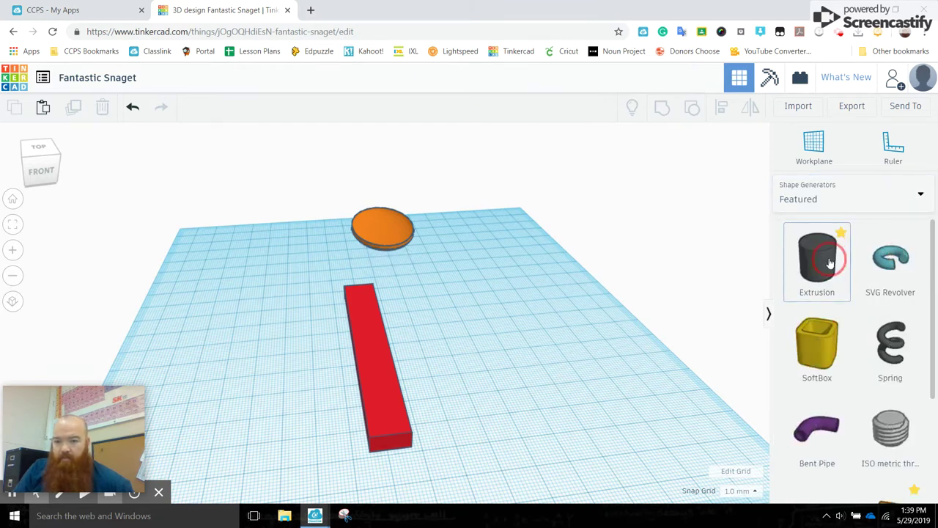
pyautogui.moveTo(559, 336); pyautogui.dragTo(526, 450)
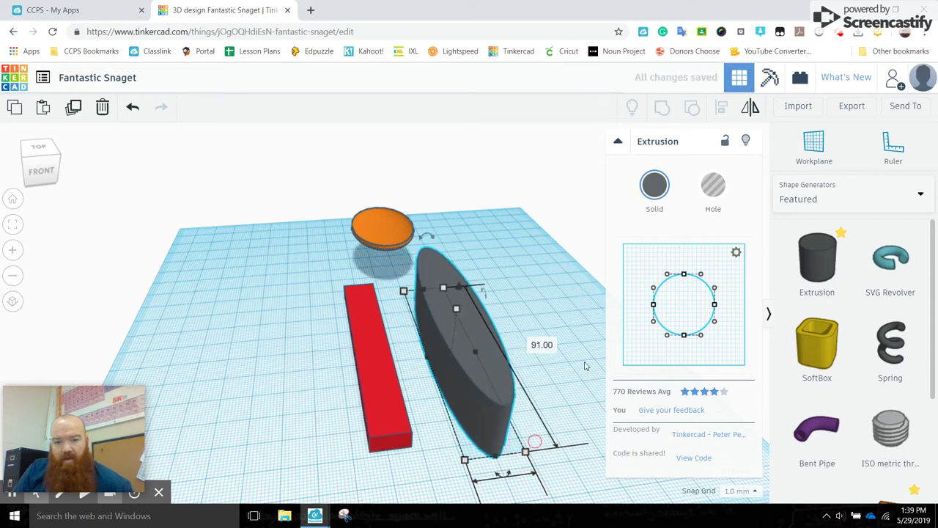
# Reshape the Extrusion's circular profile by pulling its left point inward and moving its bottom point down and to the right.
pyautogui.moveTo(491, 330); pyautogui.dragTo(492, 366, button='right')
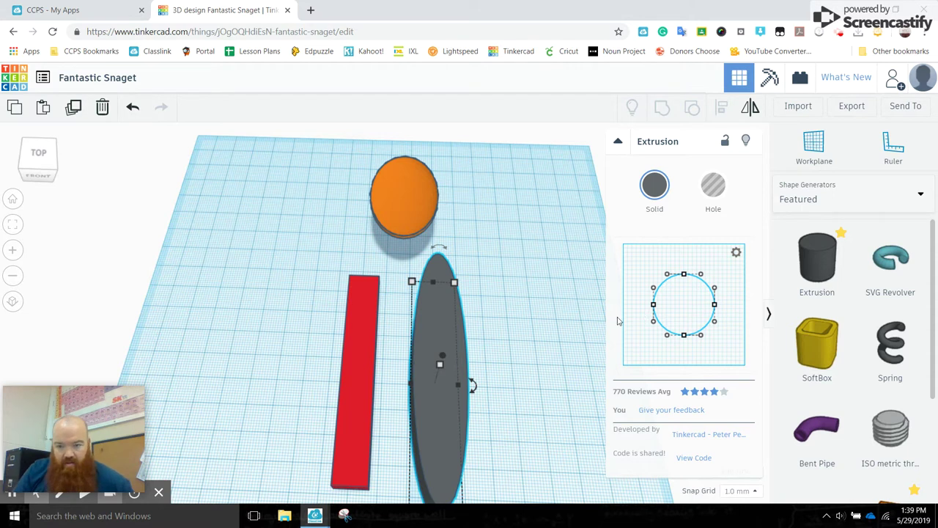
pyautogui.moveTo(654, 307)
pyautogui.mouseDown()
pyautogui.moveTo(672, 308)
pyautogui.moveTo(663, 305)
pyautogui.mouseUp()
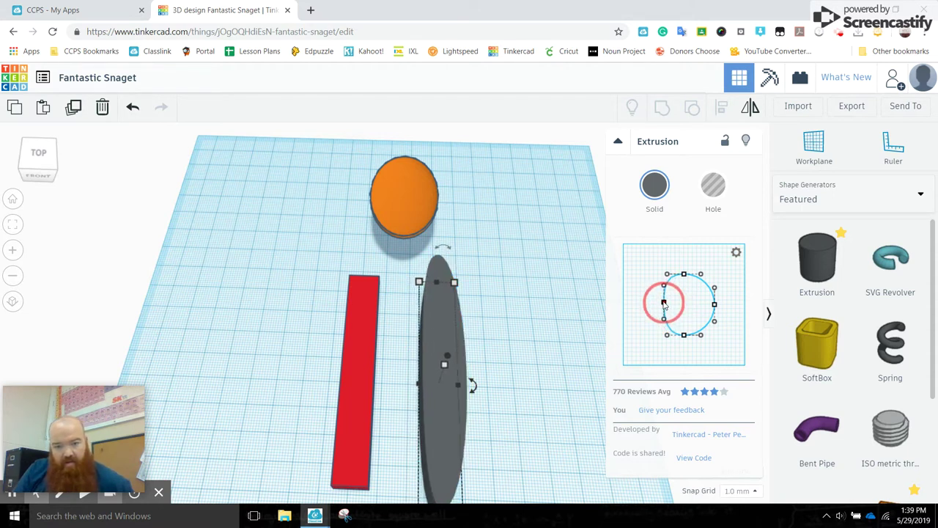
pyautogui.moveTo(684, 335)
pyautogui.mouseDown()
pyautogui.moveTo(657, 345)
pyautogui.moveTo(714, 330)
pyautogui.moveTo(701, 340)
pyautogui.mouseUp()
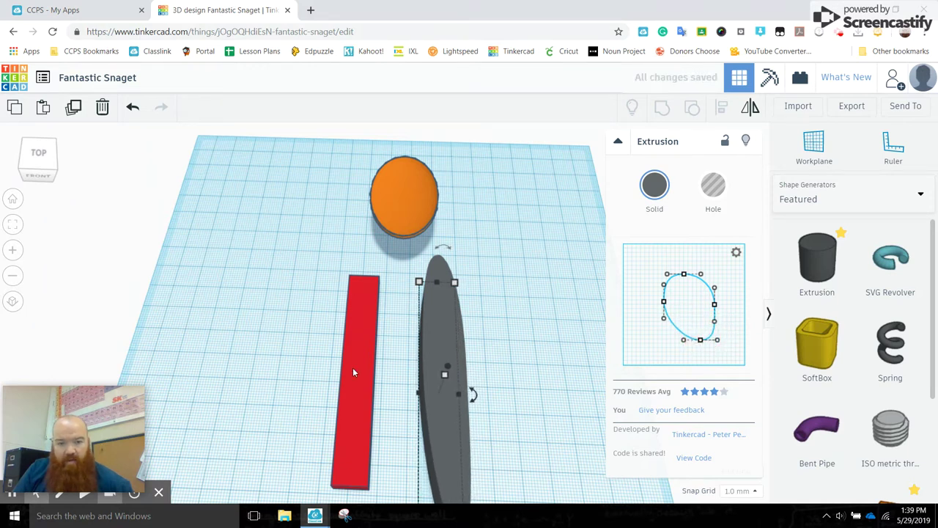
pyautogui.moveTo(349, 366); pyautogui.dragTo(405, 353)
pyautogui.click(456, 322)
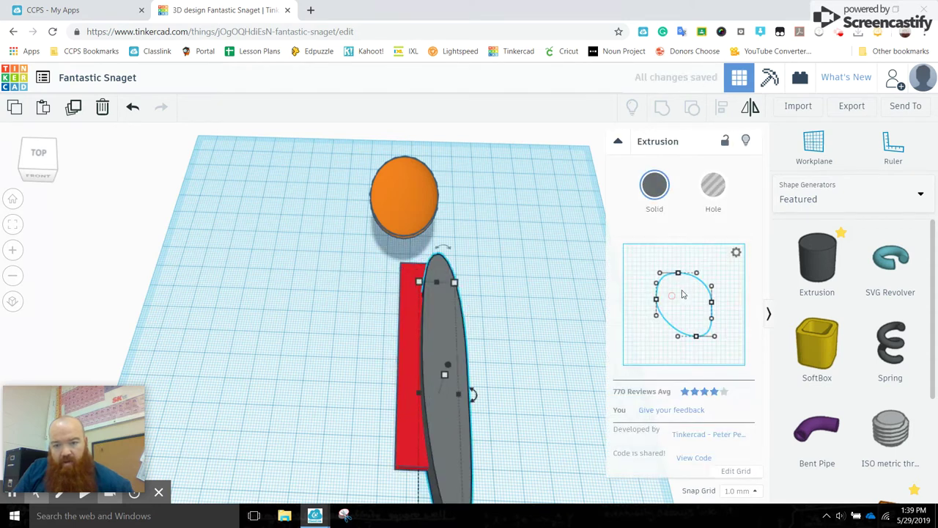
pyautogui.moveTo(657, 301); pyautogui.dragTo(666, 304)
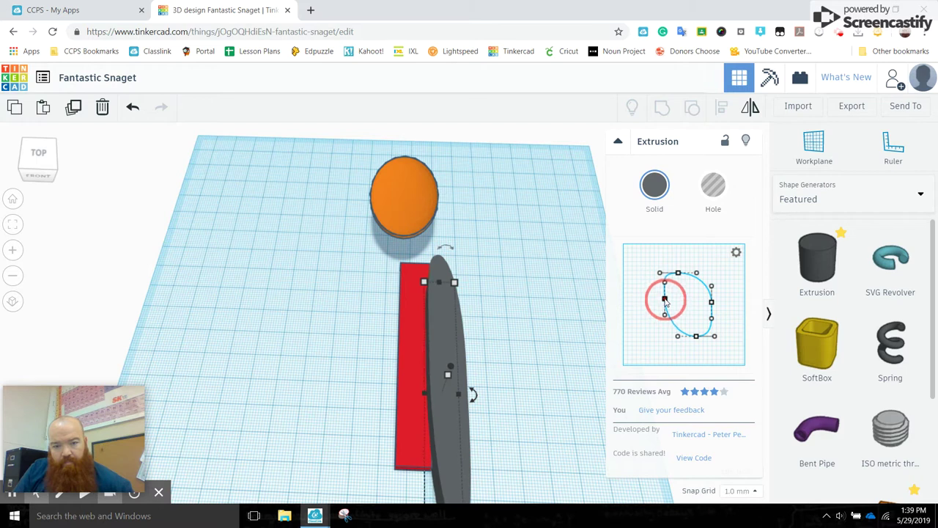
pyautogui.moveTo(698, 339); pyautogui.dragTo(689, 349)
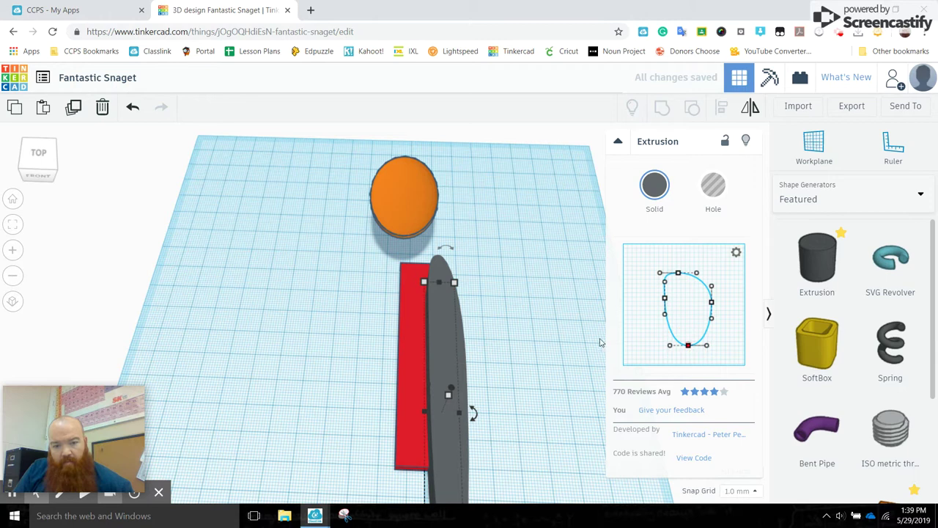
pyautogui.click(549, 342)
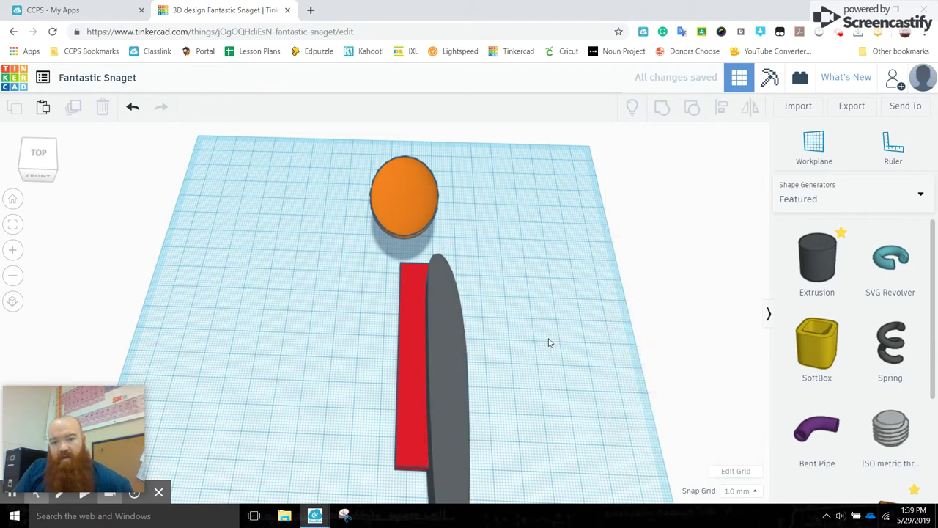
# Turn the long gray Extrusion beside the red bar into a hole.
pyautogui.click(441, 345)
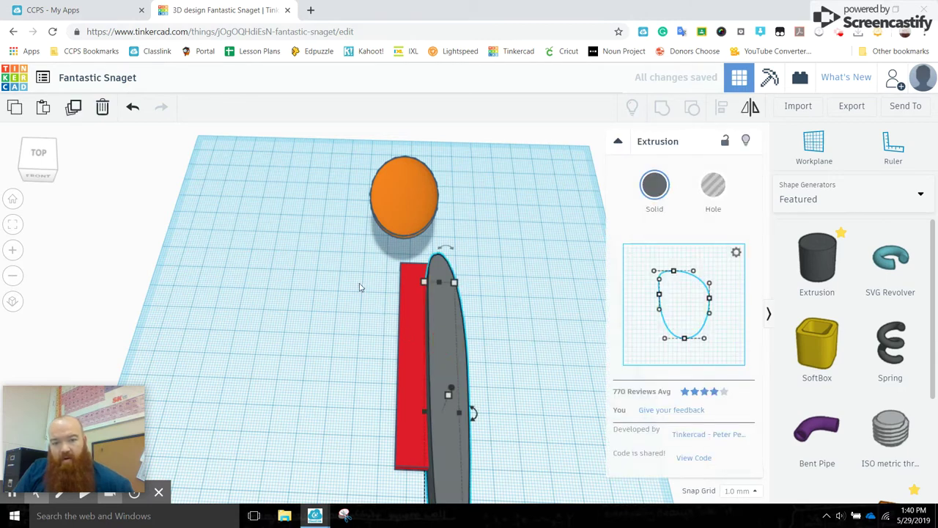
pyautogui.moveTo(360, 286); pyautogui.dragTo(490, 368)
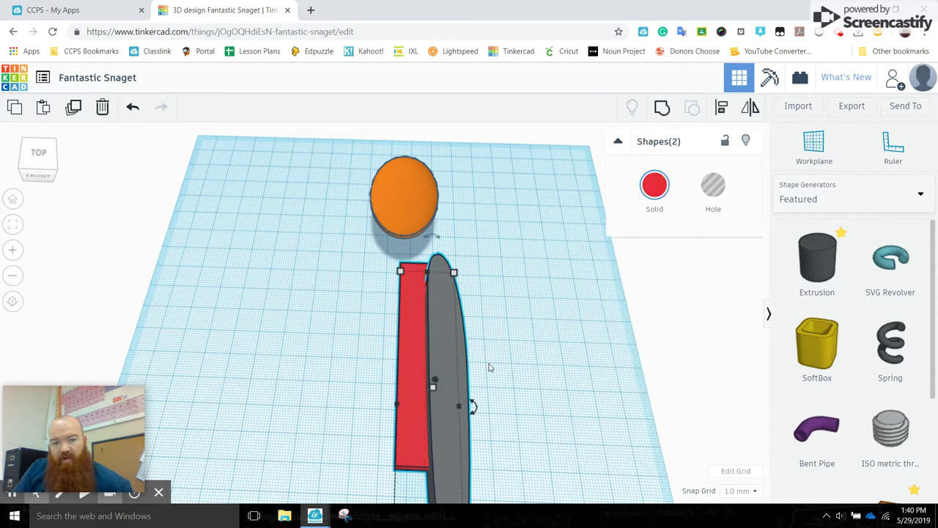
pyautogui.click(458, 344)
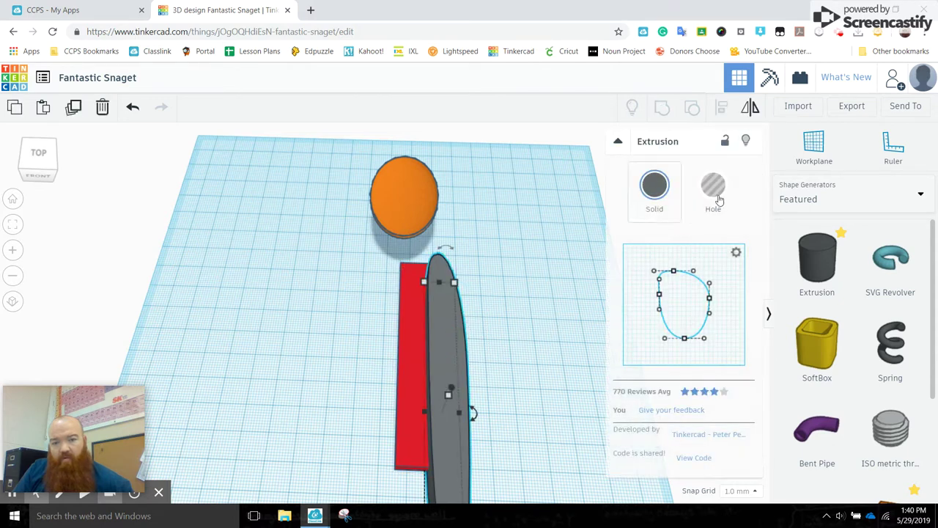
pyautogui.press('h')
# Try the cut by grouping the red bar with the Extrusion hole, and ungroup them again.
pyautogui.moveTo(387, 283); pyautogui.dragTo(501, 369)
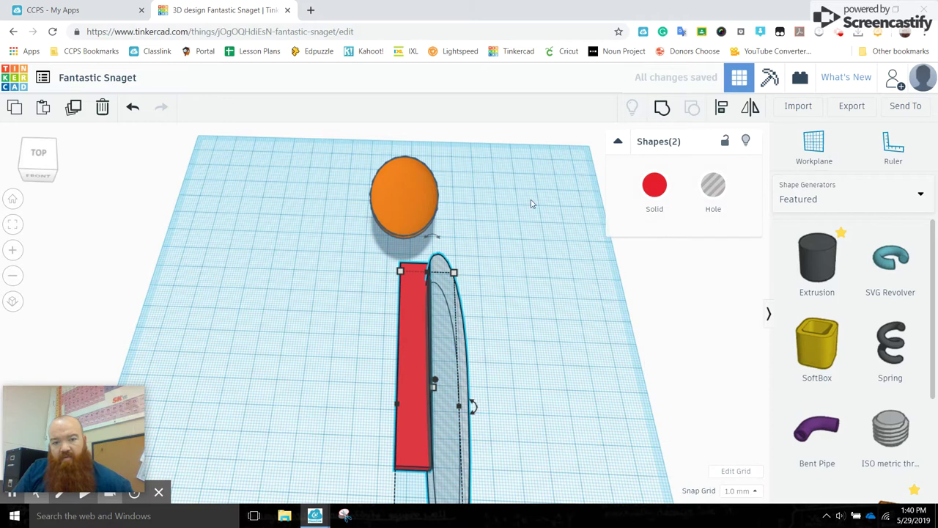
pyautogui.click(662, 106)
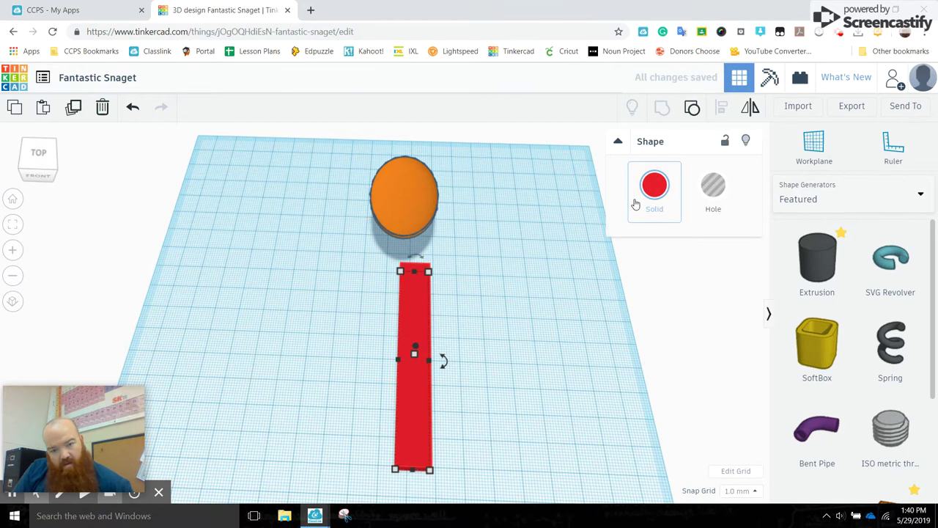
pyautogui.click(489, 353)
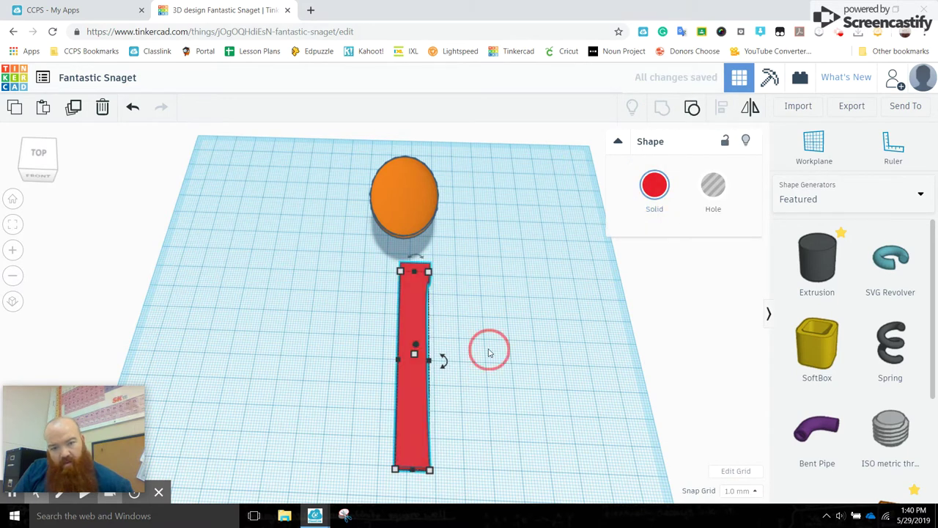
pyautogui.click(418, 340)
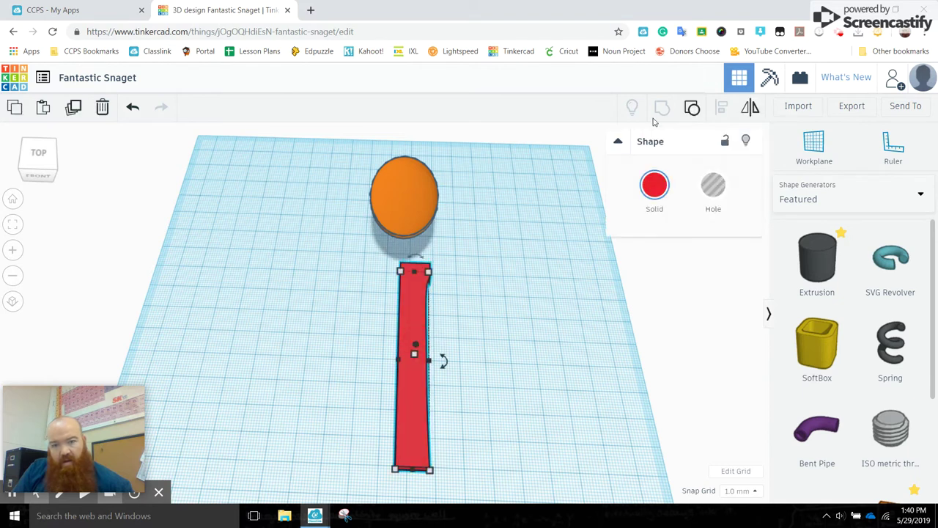
pyautogui.click(695, 110)
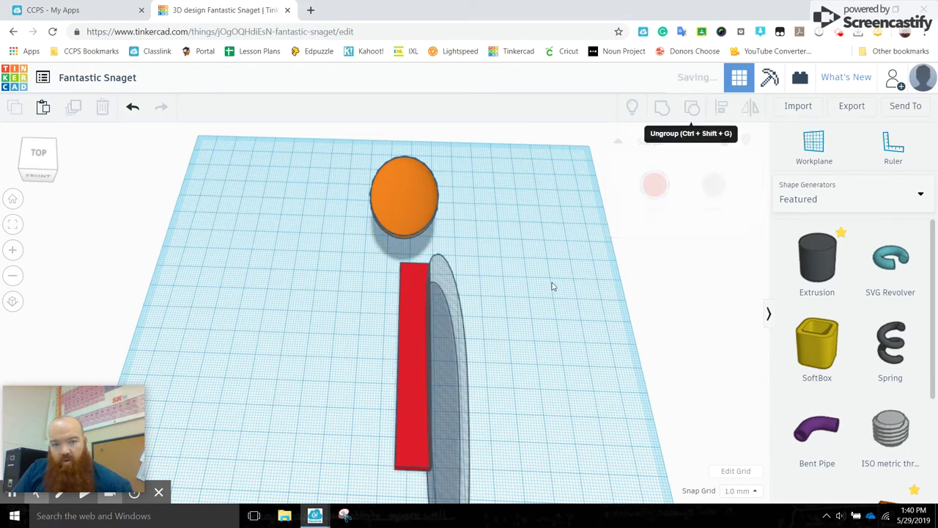
# Duplicate the Extrusion hole, flip the copy left to right and move it to the opposite side of the red bar.
pyautogui.click(442, 355)
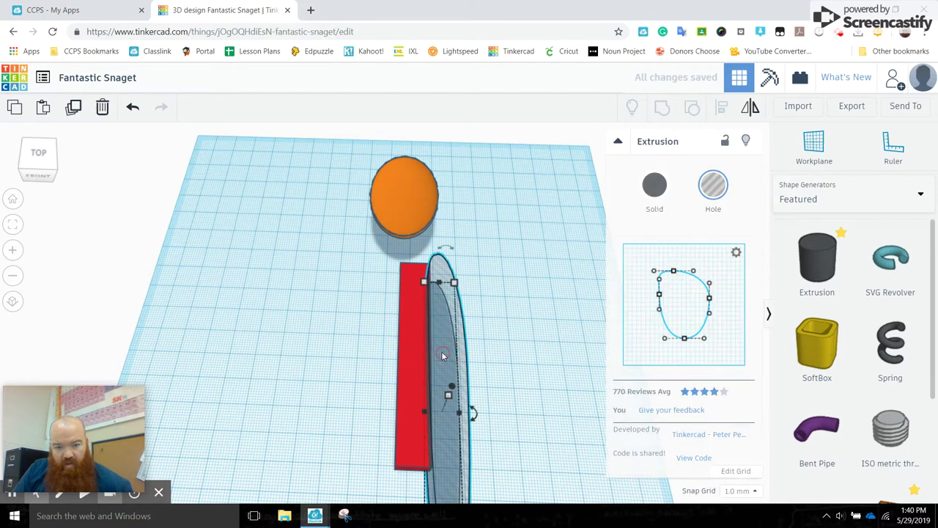
pyautogui.click(73, 107)
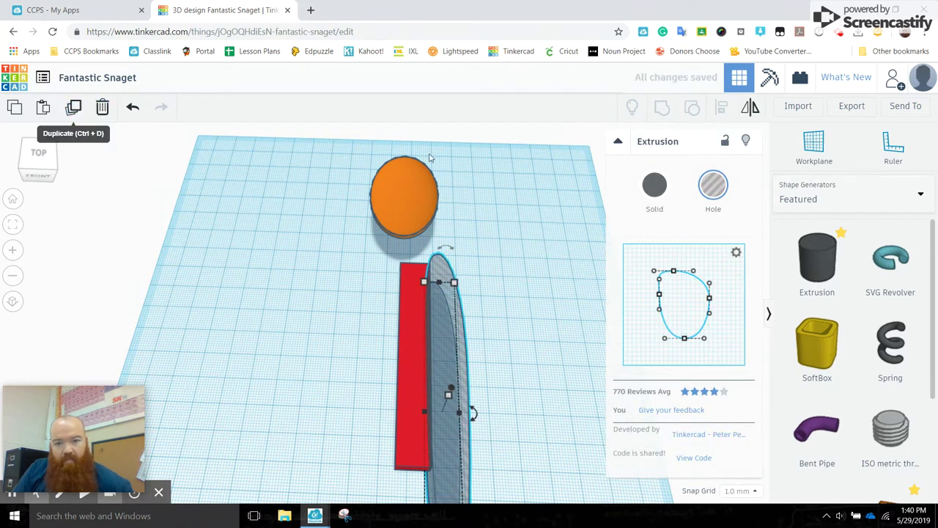
pyautogui.click(751, 110)
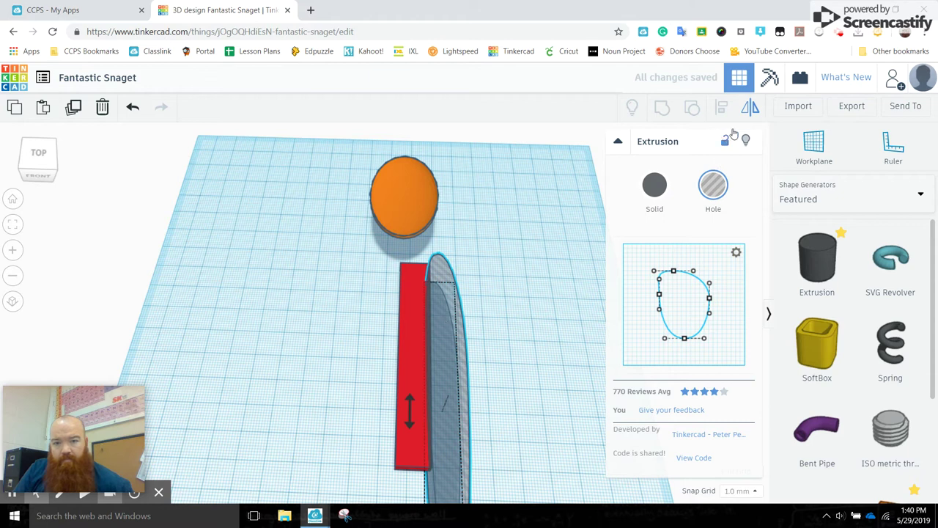
pyautogui.click(757, 110)
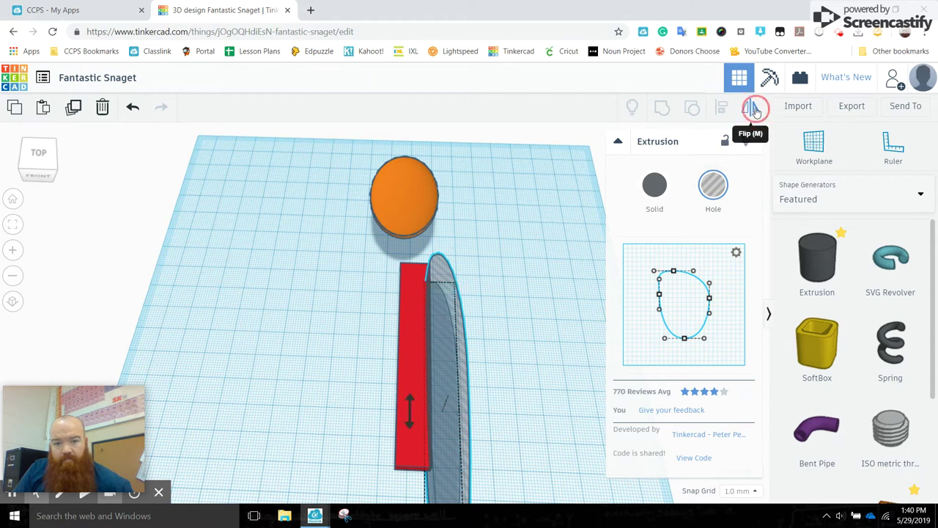
pyautogui.scroll(-5, 527, 370)
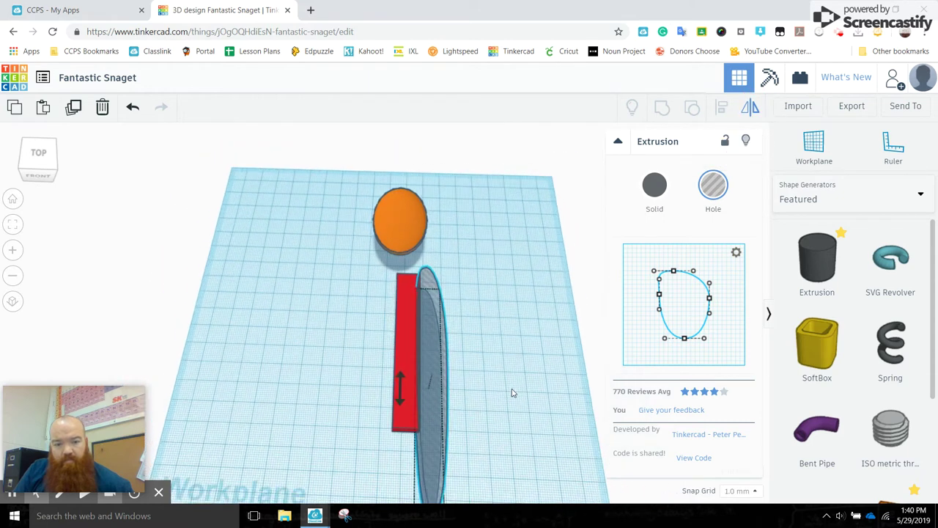
pyautogui.click(393, 445)
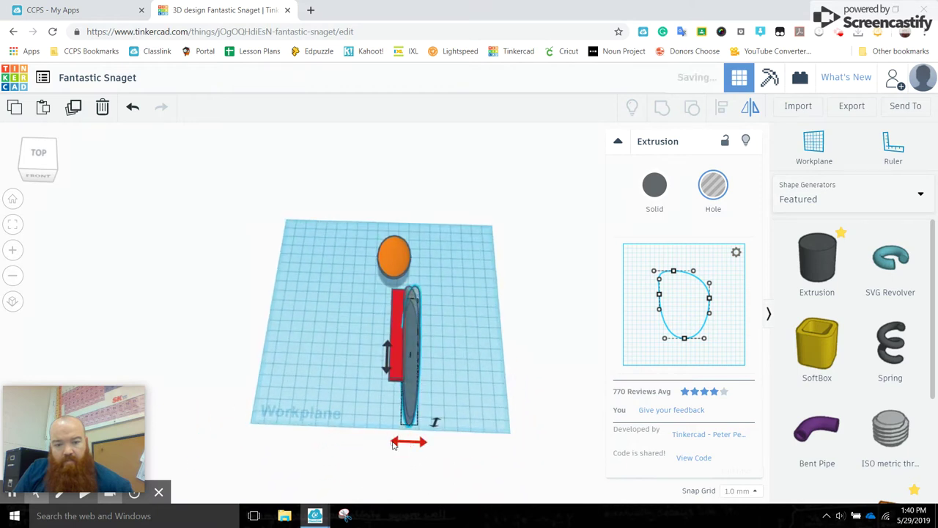
pyautogui.moveTo(412, 361); pyautogui.dragTo(385, 356)
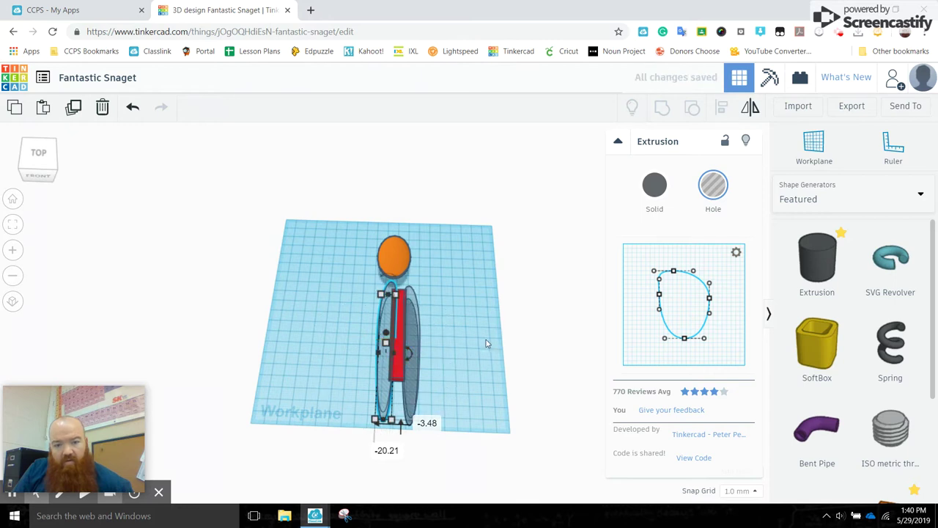
# Center-align the two Extrusion holes with each other along their length and group them.
pyautogui.click(422, 330)
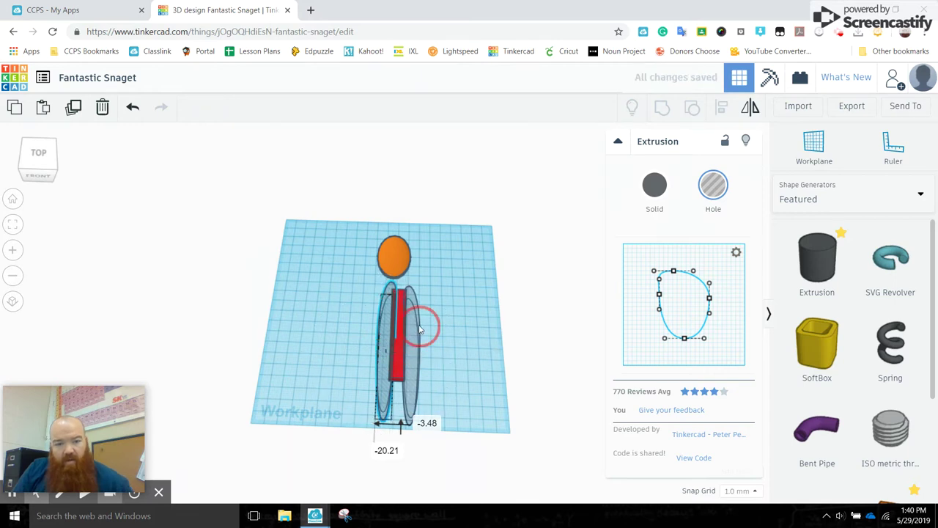
pyautogui.keyDown('shift'); pyautogui.click(380, 335); pyautogui.keyUp('shift')
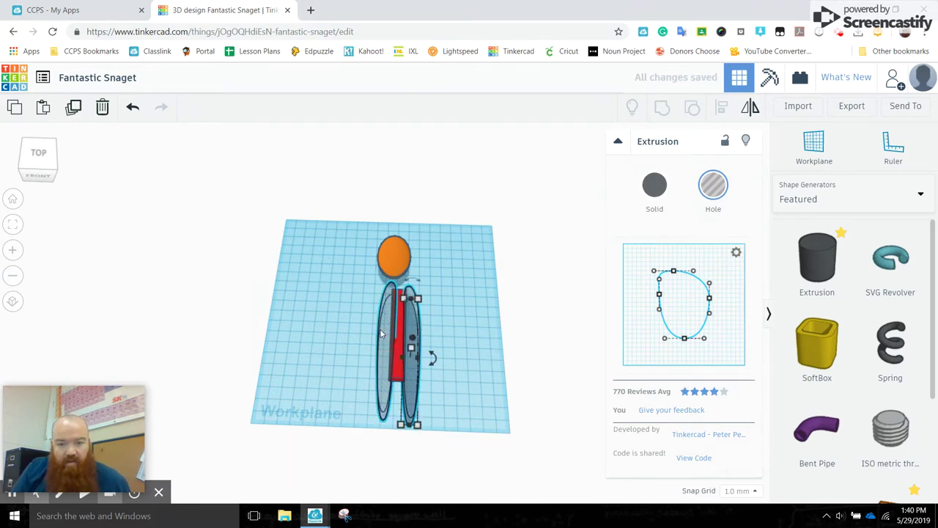
pyautogui.click(722, 107)
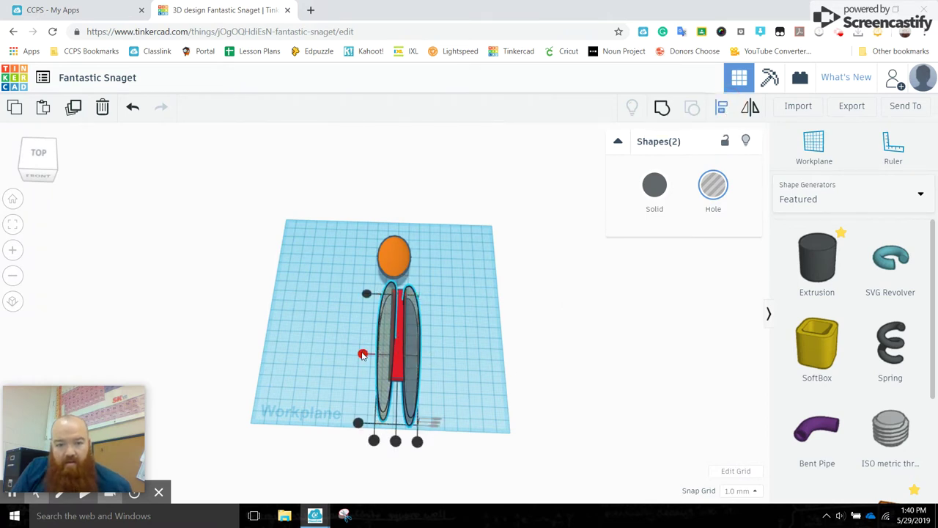
pyautogui.click(363, 354)
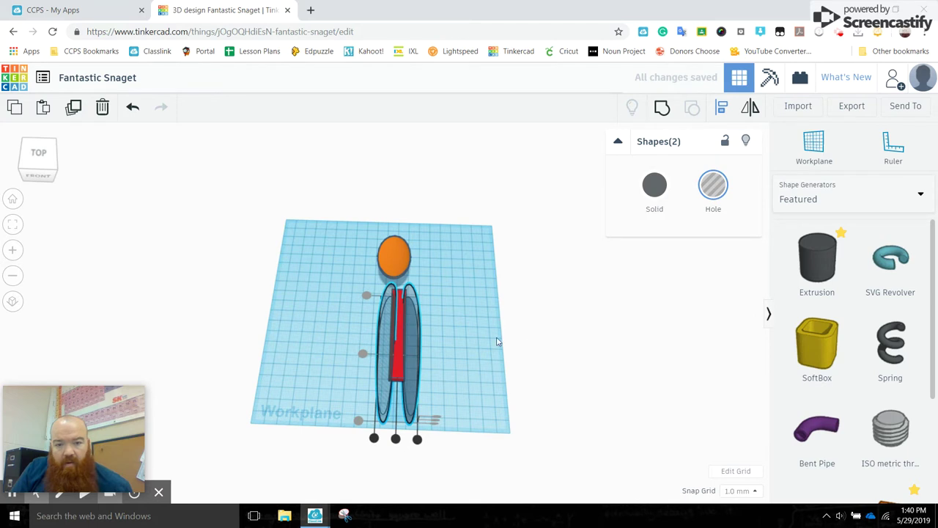
pyautogui.click(469, 366)
pyautogui.moveTo(469, 366); pyautogui.dragTo(340, 404, button='right')
pyautogui.moveTo(369, 412); pyautogui.dragTo(454, 445)
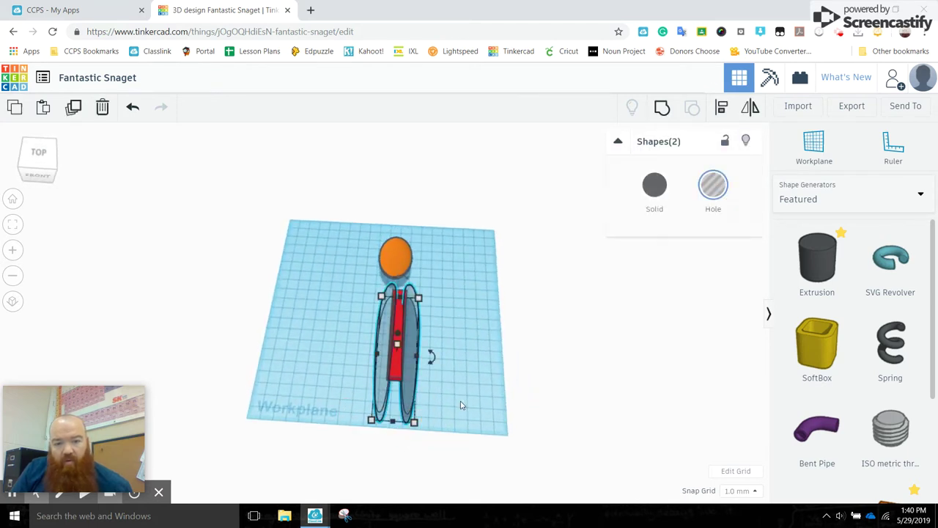
pyautogui.click(662, 108)
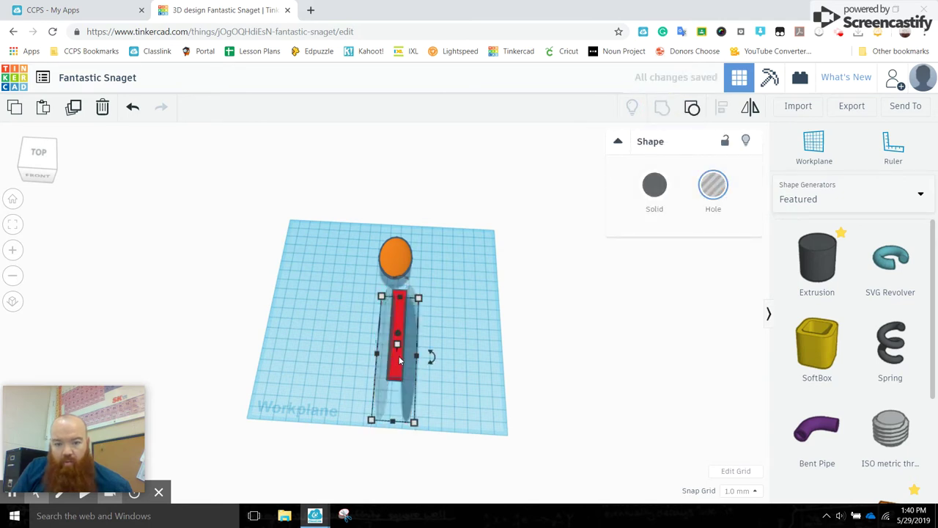
# Center the red bar across the width of the grouped Extrusion holes with Align.
pyautogui.click(396, 364)
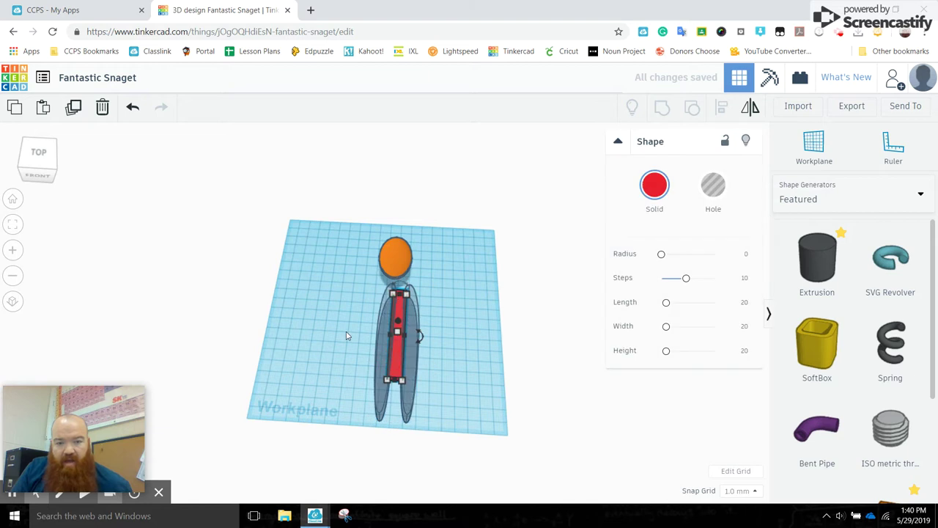
pyautogui.moveTo(347, 334); pyautogui.dragTo(463, 404)
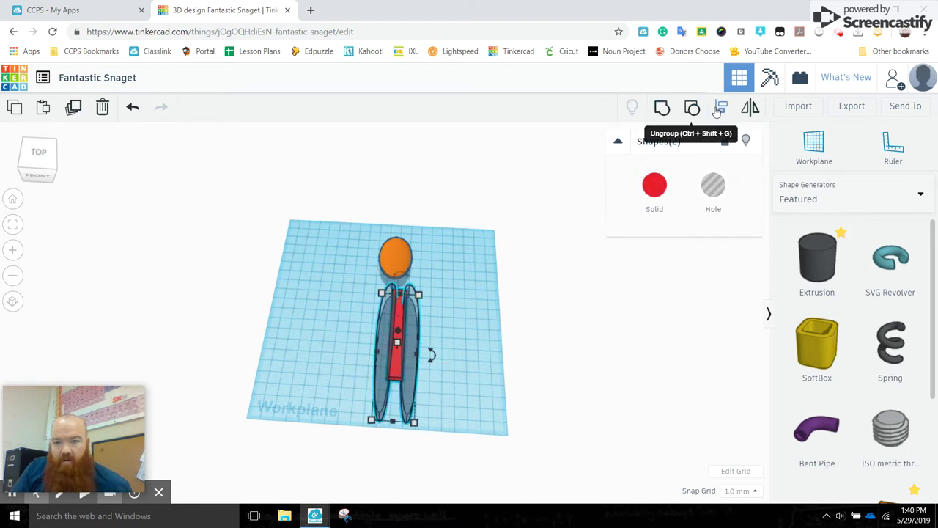
pyautogui.click(721, 108)
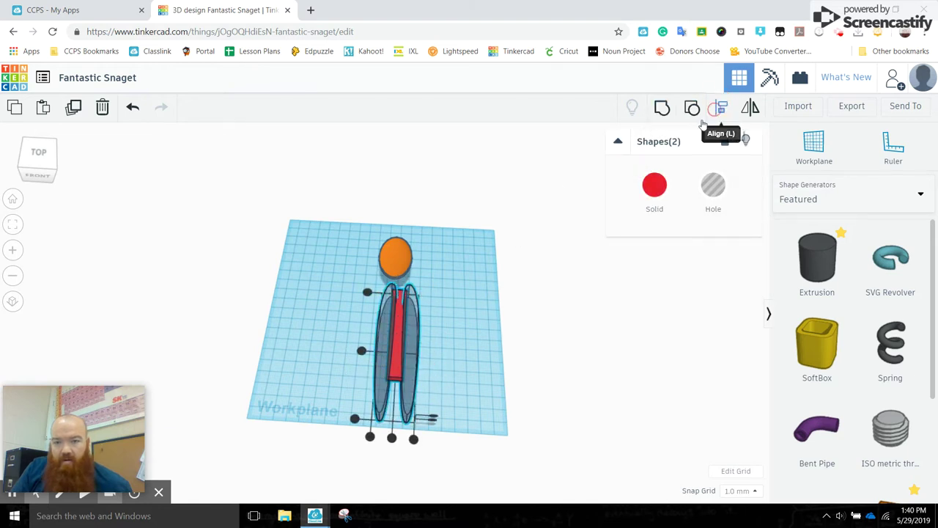
pyautogui.click(392, 440)
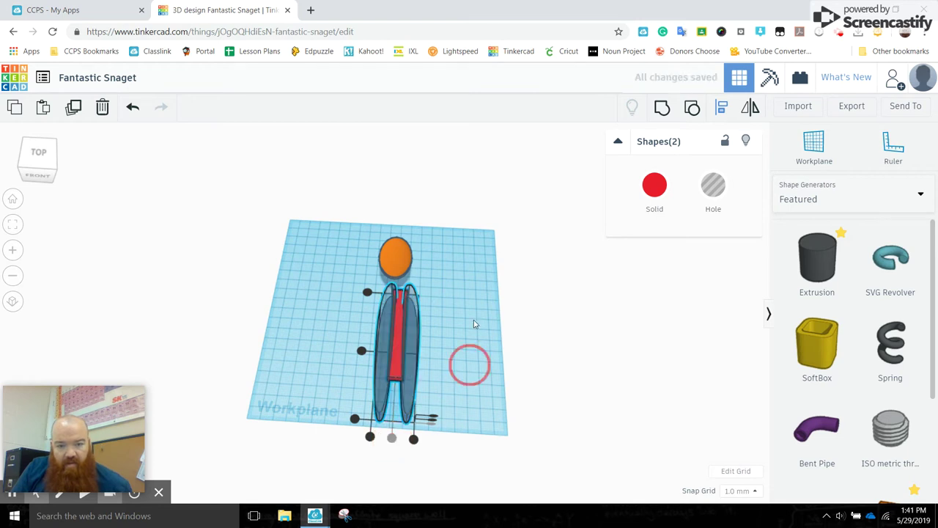
# Nudge the red bar 5 mm away from the orange bowl along its length.
pyautogui.moveTo(474, 324); pyautogui.dragTo(499, 447, button='right')
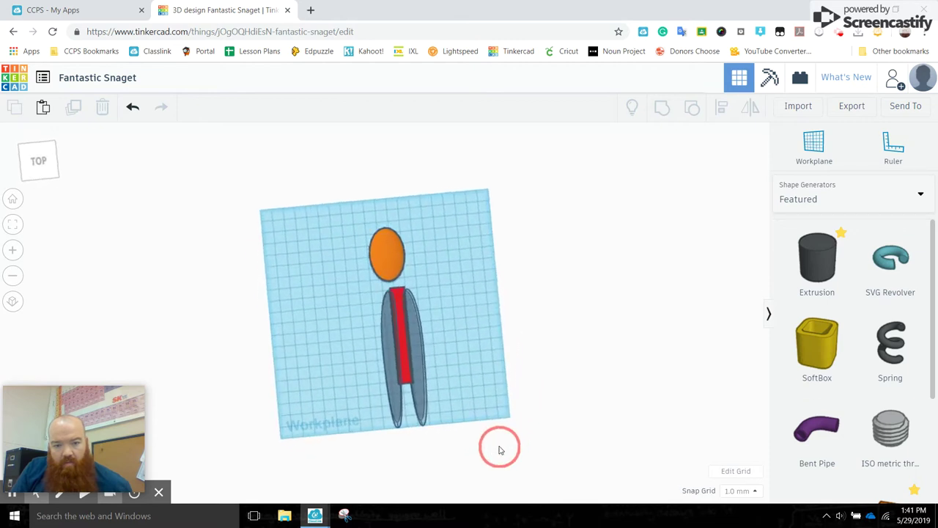
pyautogui.click(399, 297)
pyautogui.press('Down')
pyautogui.press('Down')
pyautogui.press('Down')
pyautogui.press('Down')
pyautogui.press('Down')
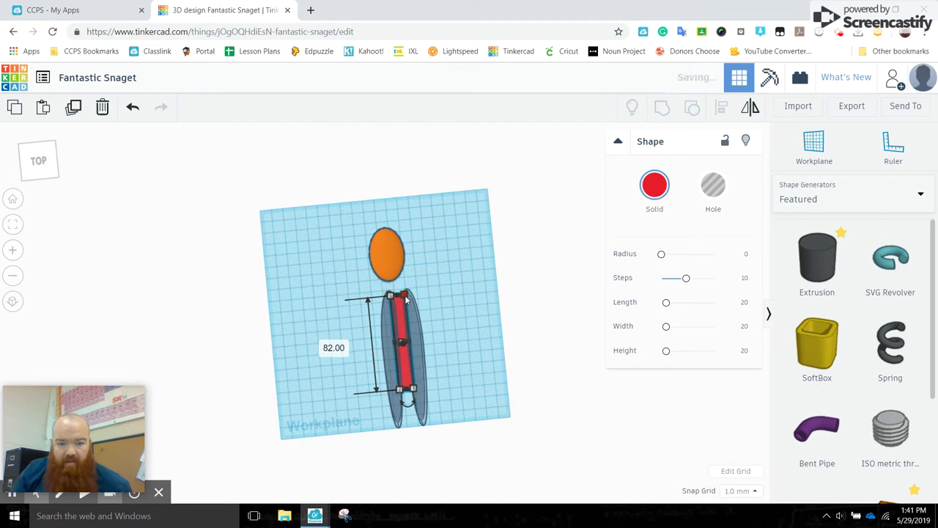
# Duplicate the red bar together with its grouped Extrusion holes and move the copy off to the side of the workplane.
pyautogui.moveTo(484, 373); pyautogui.dragTo(36, 364, button='right')
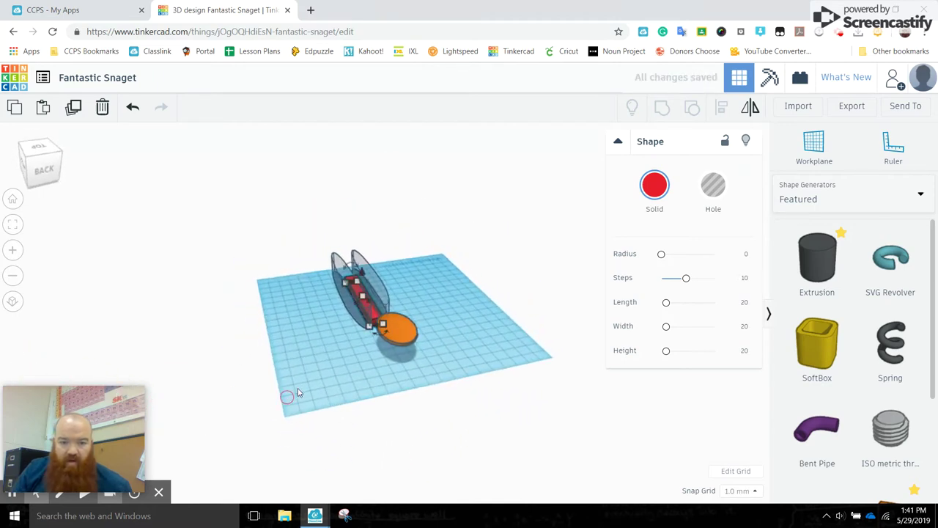
pyautogui.scroll(5, 397, 365)
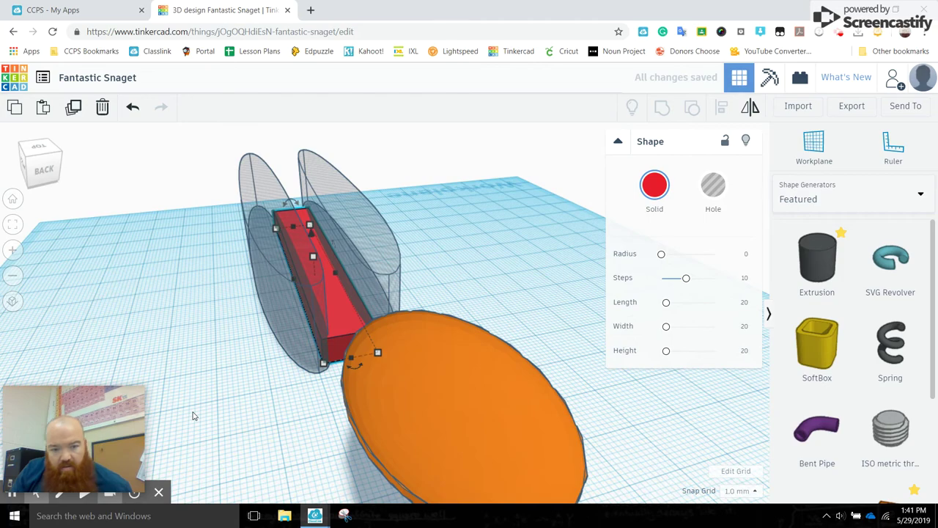
pyautogui.moveTo(192, 416); pyautogui.dragTo(564, 401, button='right')
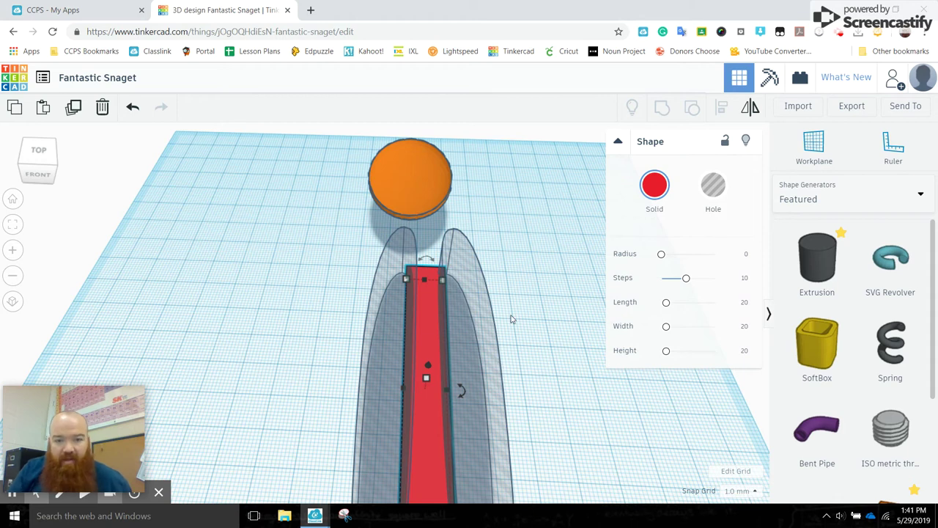
pyautogui.moveTo(325, 300); pyautogui.dragTo(517, 396)
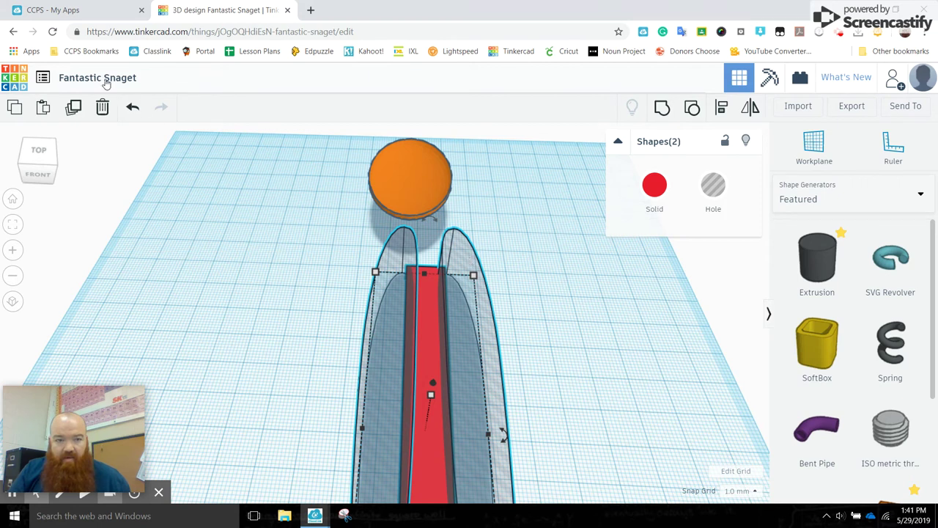
pyautogui.click(74, 107)
pyautogui.moveTo(388, 374); pyautogui.dragTo(66, 163)
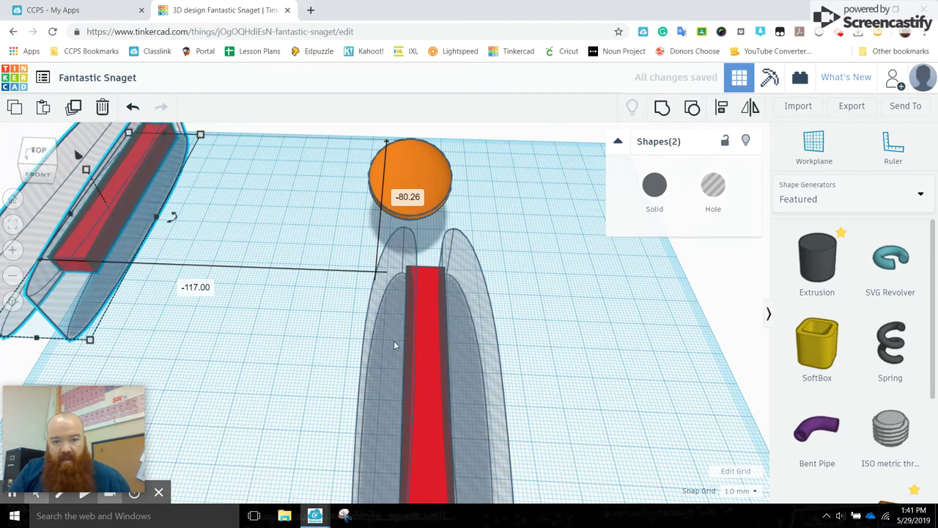
# Group the original red bar with its Extrusion holes to cut the handle shape, and reduce the handle's height to 2 mm.
pyautogui.moveTo(292, 325); pyautogui.dragTo(539, 417)
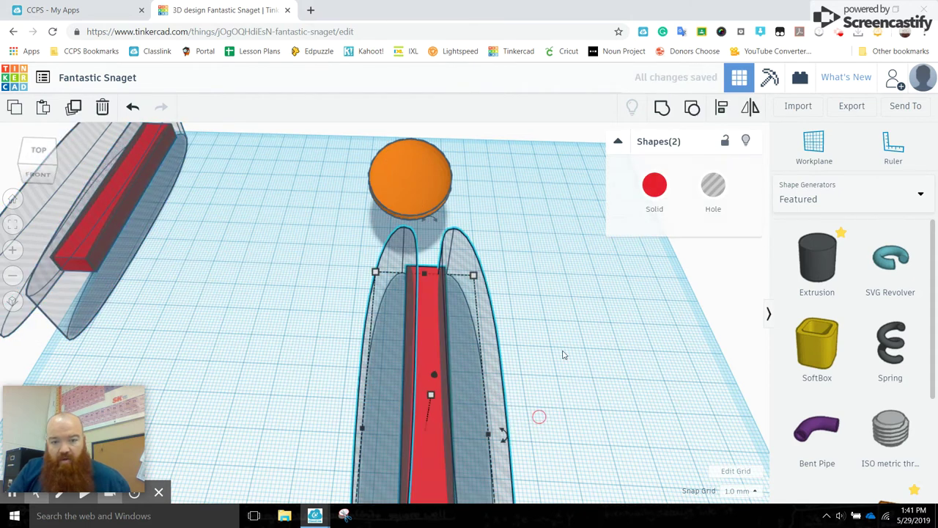
pyautogui.click(664, 108)
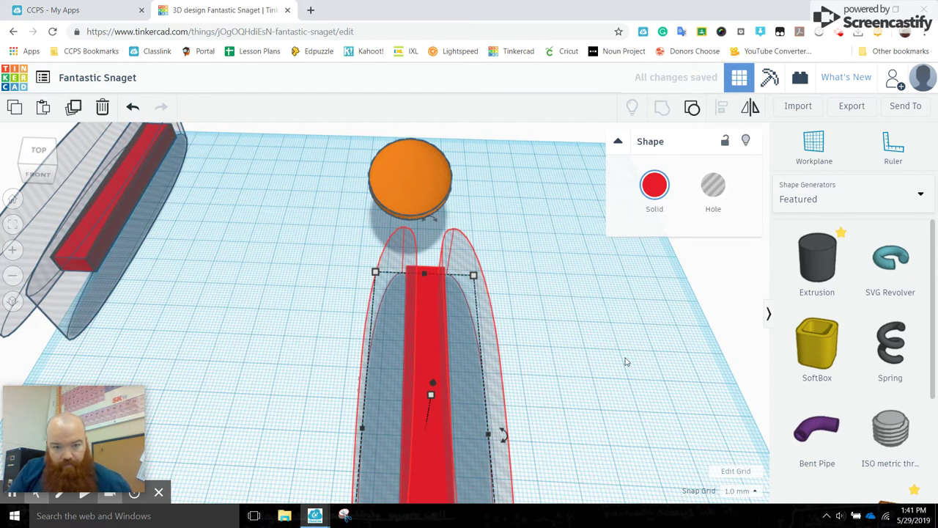
pyautogui.moveTo(580, 372); pyautogui.dragTo(416, 378, button='right')
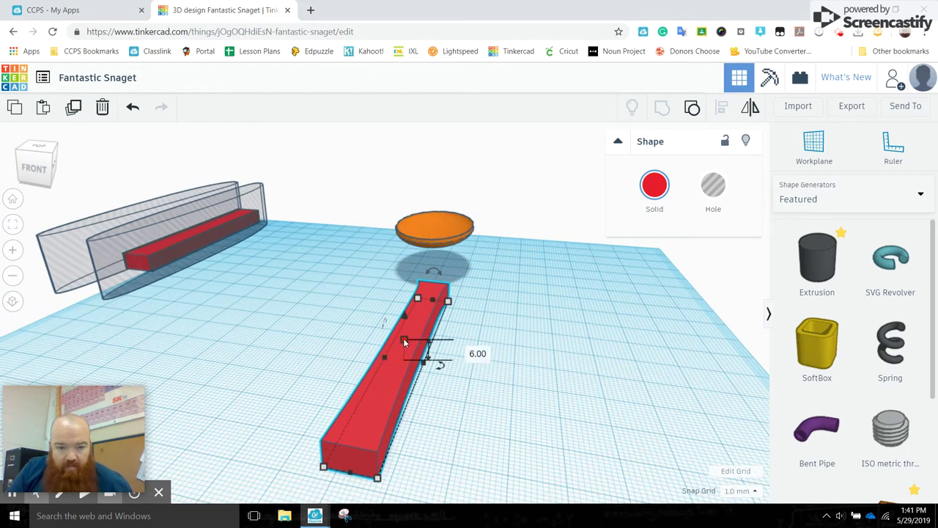
pyautogui.moveTo(403, 341); pyautogui.dragTo(404, 355)
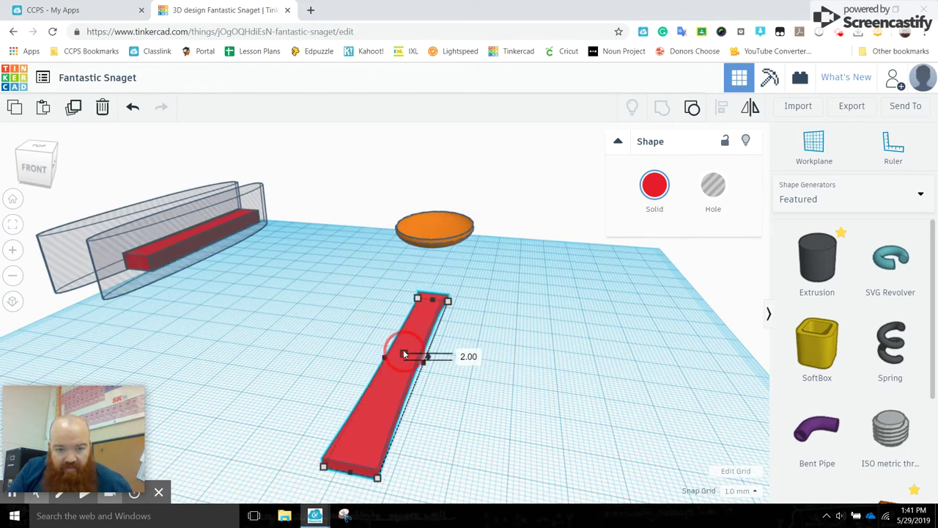
pyautogui.click(517, 401)
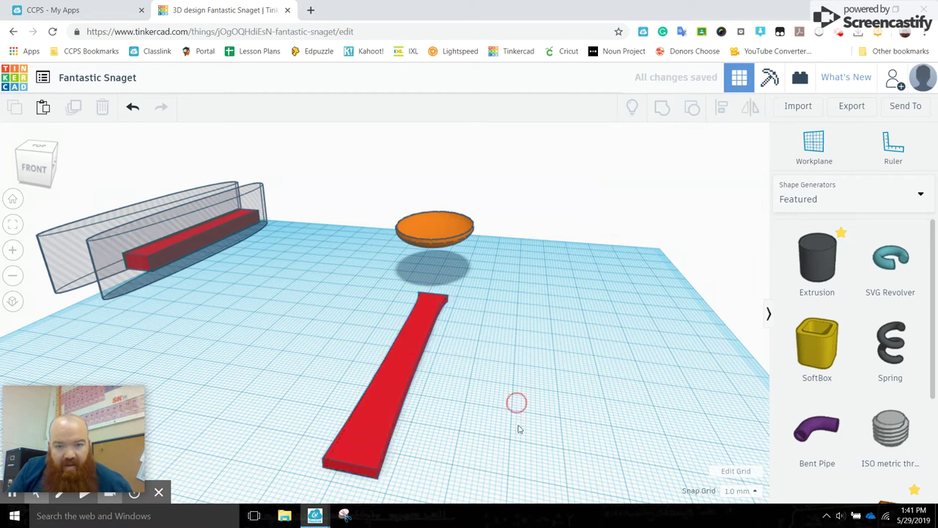
# Center-align the orange bowl and the red handle with each other across their width and in height.
pyautogui.click(449, 236)
pyautogui.moveTo(345, 220); pyautogui.dragTo(504, 403)
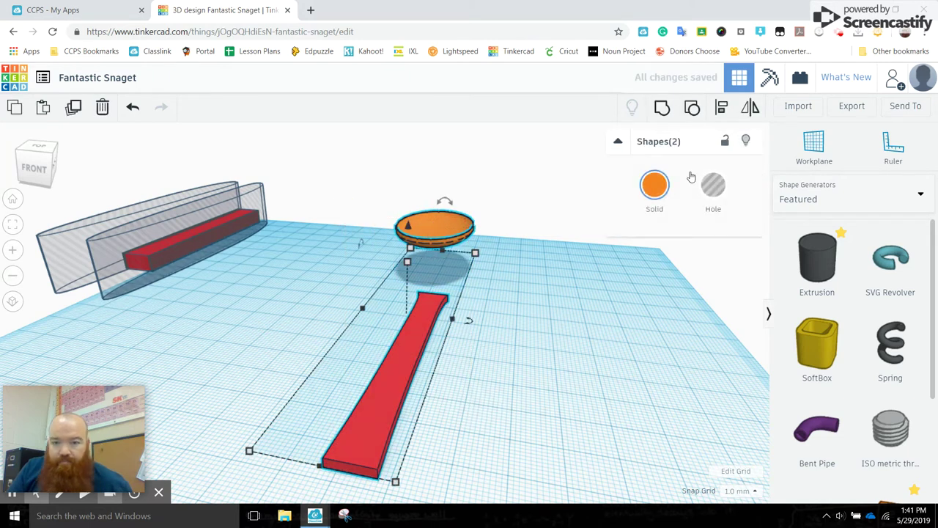
pyautogui.click(721, 109)
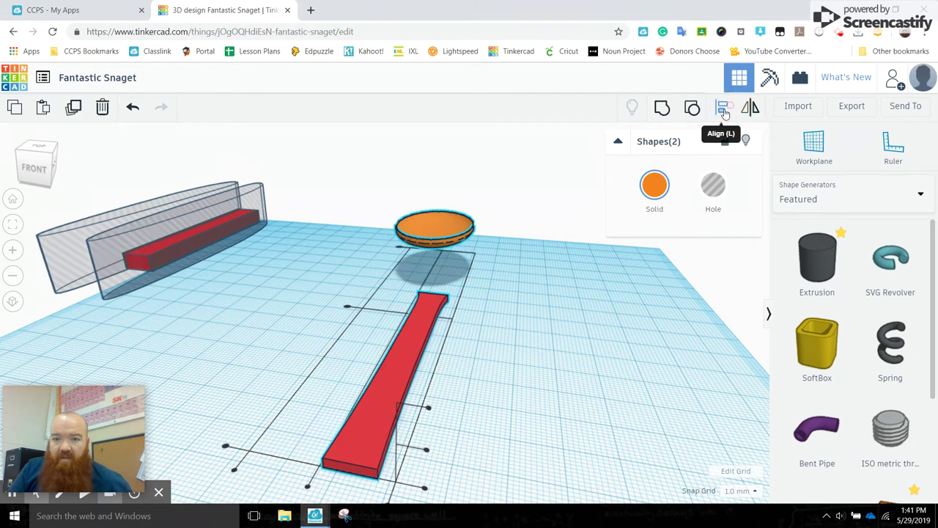
pyautogui.click(307, 488)
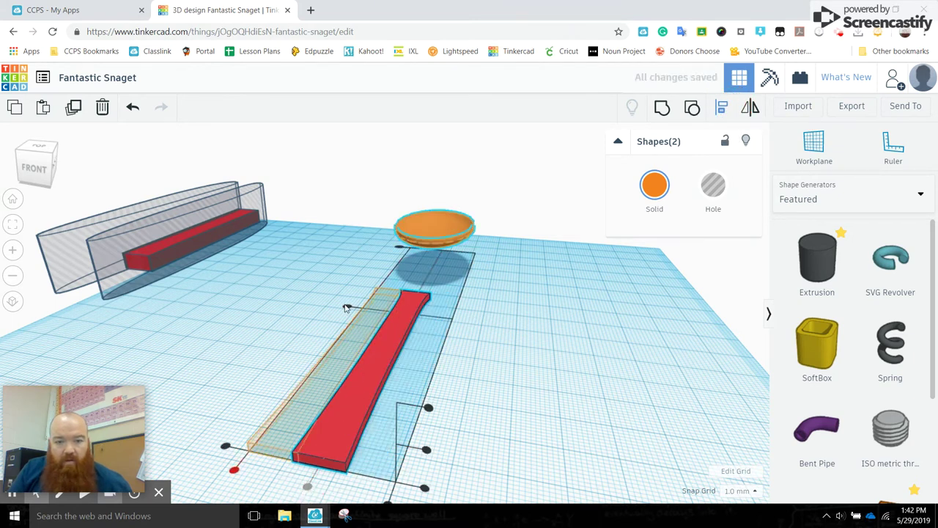
pyautogui.moveTo(521, 360); pyautogui.dragTo(365, 377, button='right')
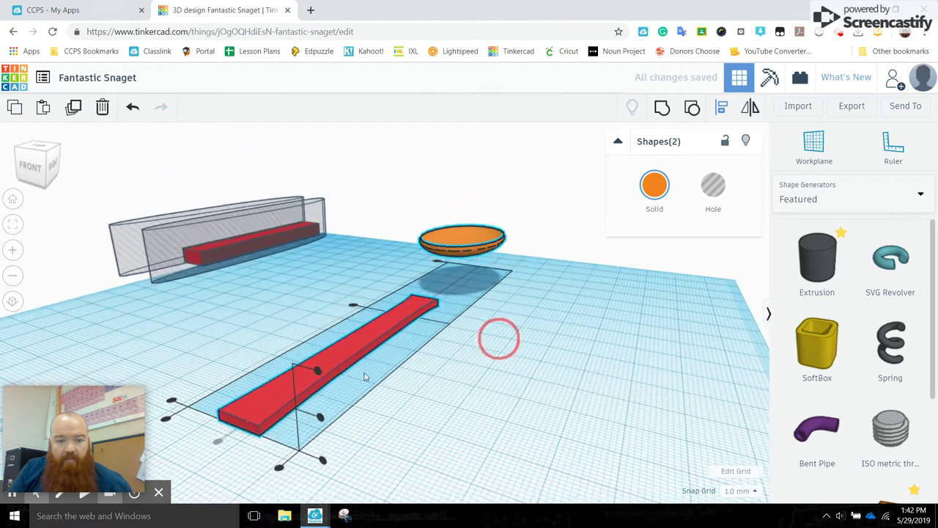
pyautogui.click(321, 419)
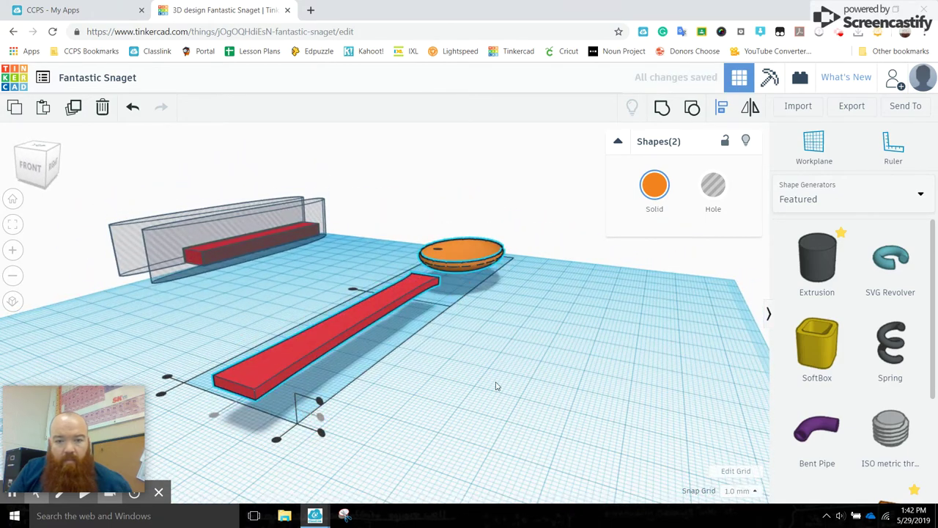
# Nudge the red handle along its length toward the orange bowl until its narrow end runs into the bowl's edge.
pyautogui.moveTo(497, 384); pyautogui.dragTo(618, 357, button='right')
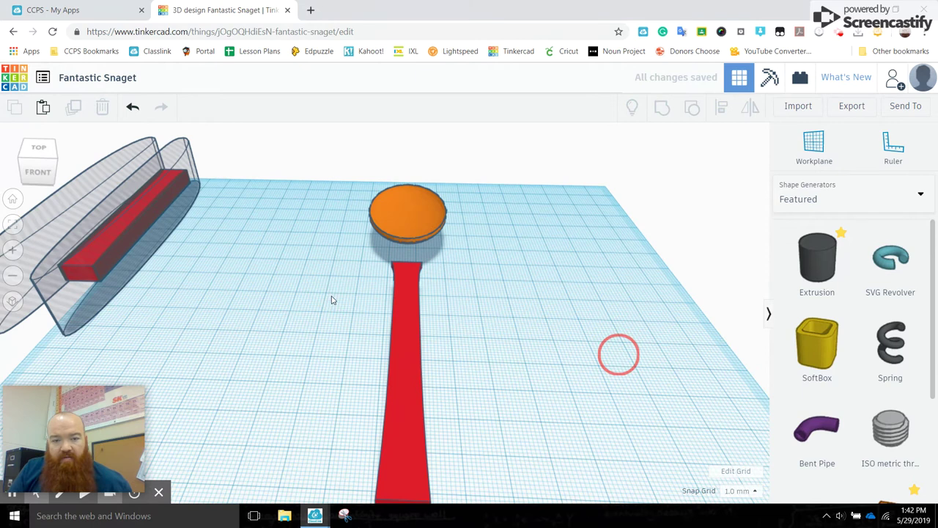
pyautogui.click(410, 315)
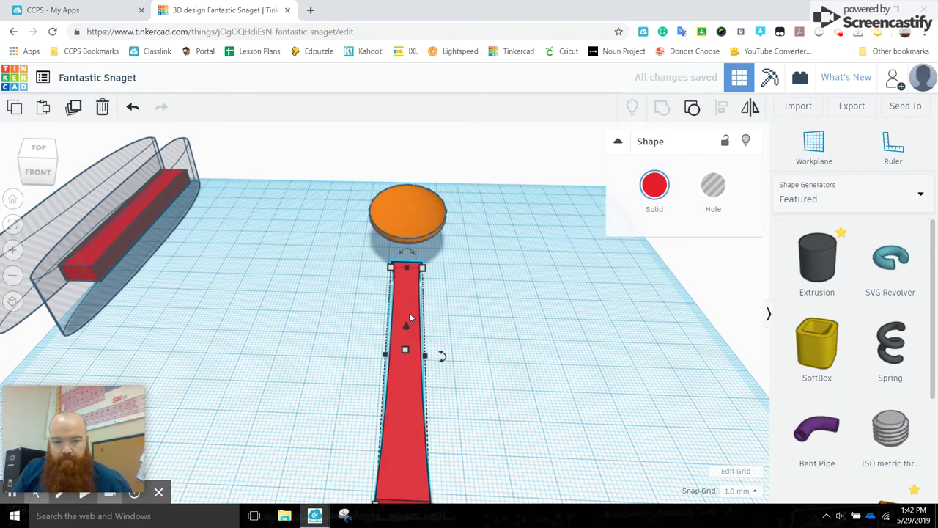
pyautogui.press('Up')
pyautogui.press('Up')
pyautogui.press('Up')
pyautogui.press('Up')
pyautogui.press('Up')
pyautogui.press('Up')
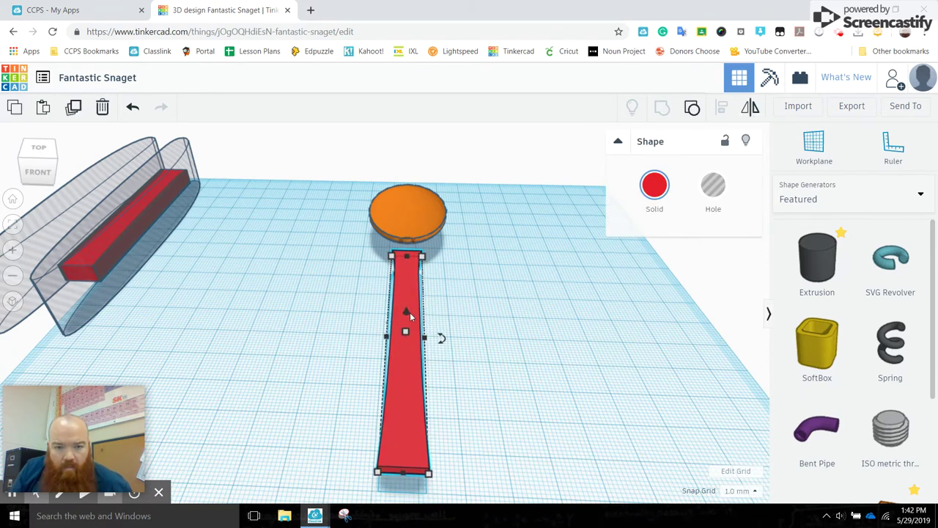
pyautogui.press('Up')
pyautogui.press('Up')
pyautogui.press('Up')
pyautogui.press('Up')
pyautogui.press('Up')
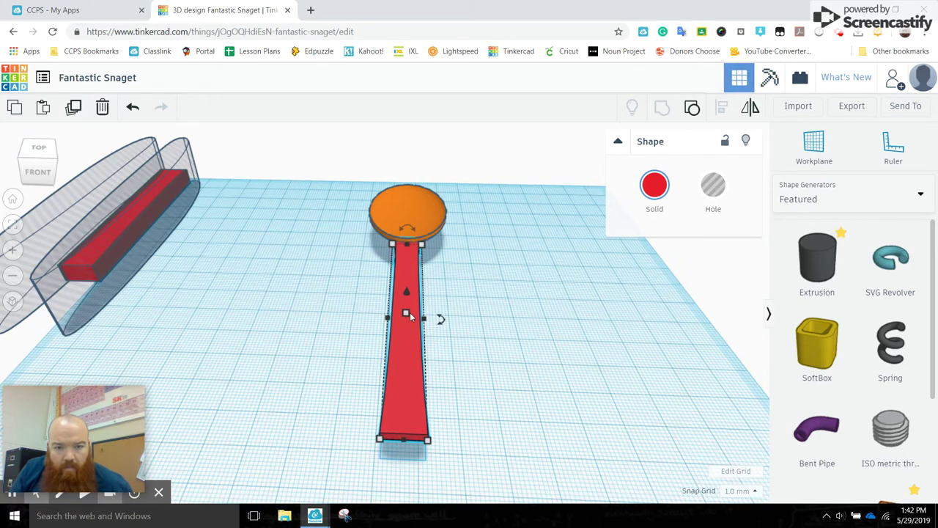
pyautogui.press('Up')
pyautogui.moveTo(506, 363); pyautogui.dragTo(384, 362, button='right')
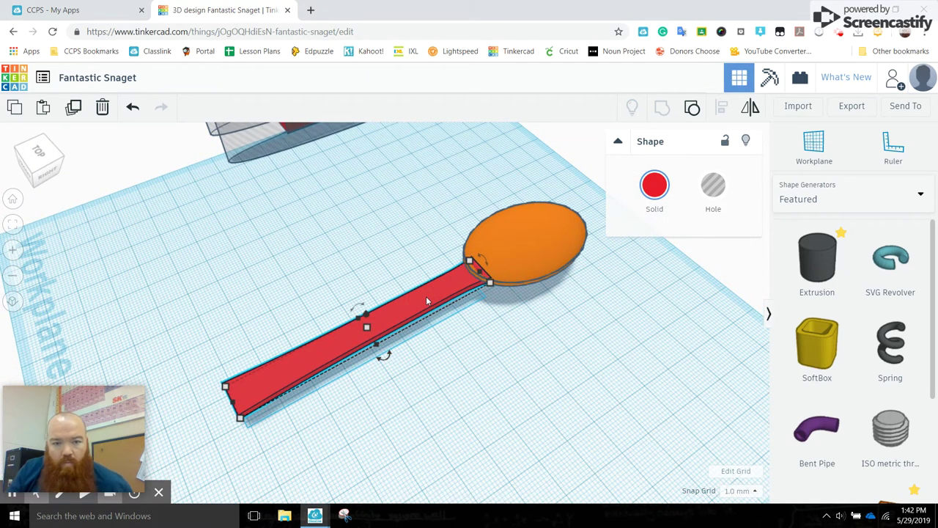
# Move the handle 32 mm away from the bowl and place a duplicate of the bowl, set as a hole, over the handle's end.
pyautogui.moveTo(426, 296); pyautogui.dragTo(330, 344)
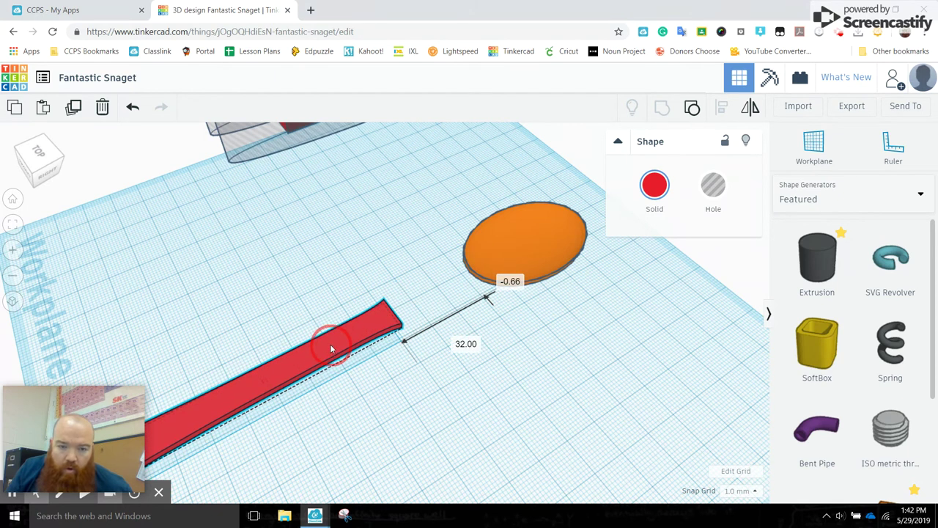
pyautogui.click(520, 252)
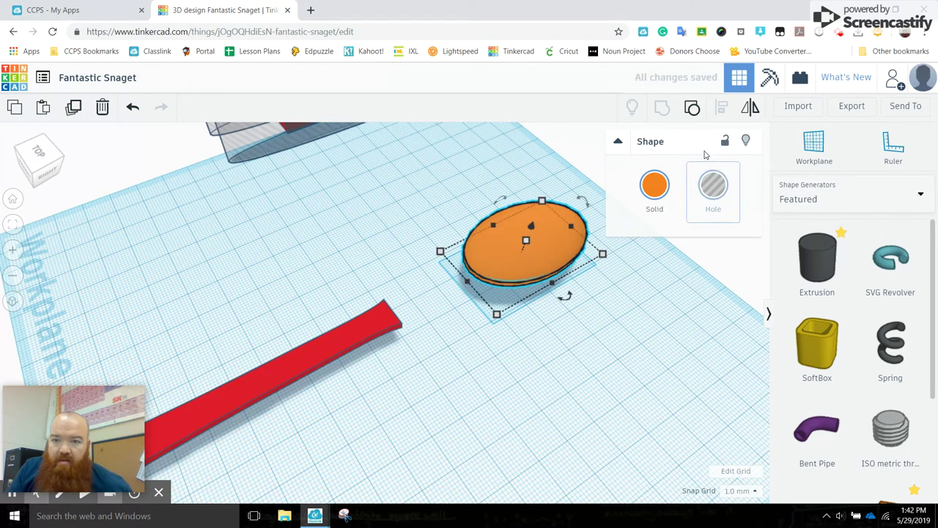
pyautogui.click(73, 107)
pyautogui.moveTo(533, 255); pyautogui.dragTo(424, 314)
pyautogui.click(713, 188)
# Center-align the bowl-shaped hole and the red handle with each other across their width.
pyautogui.moveTo(345, 272); pyautogui.dragTo(431, 359)
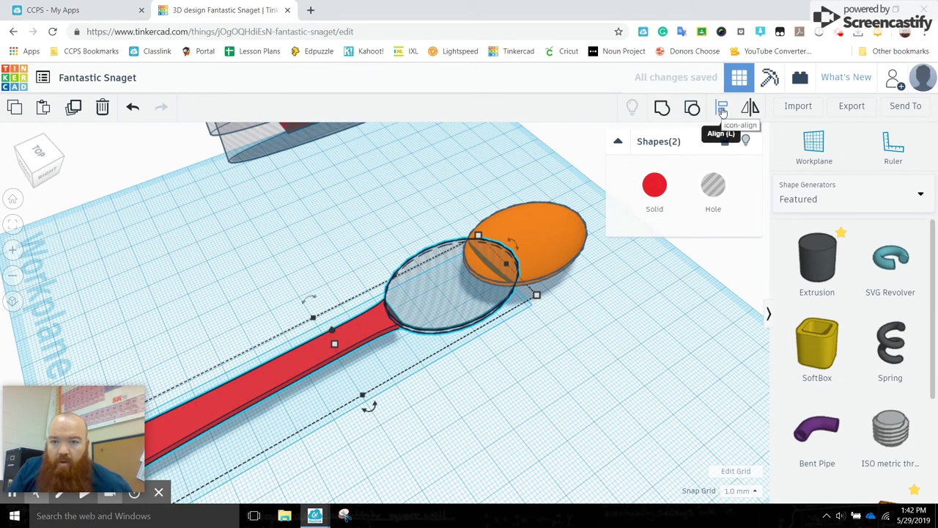
pyautogui.click(722, 110)
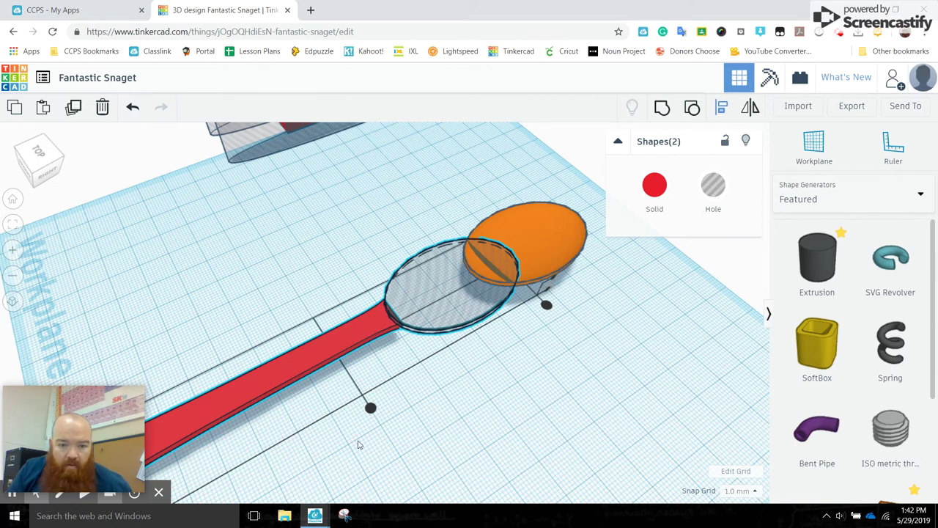
pyautogui.moveTo(398, 433); pyautogui.dragTo(572, 455, button='right')
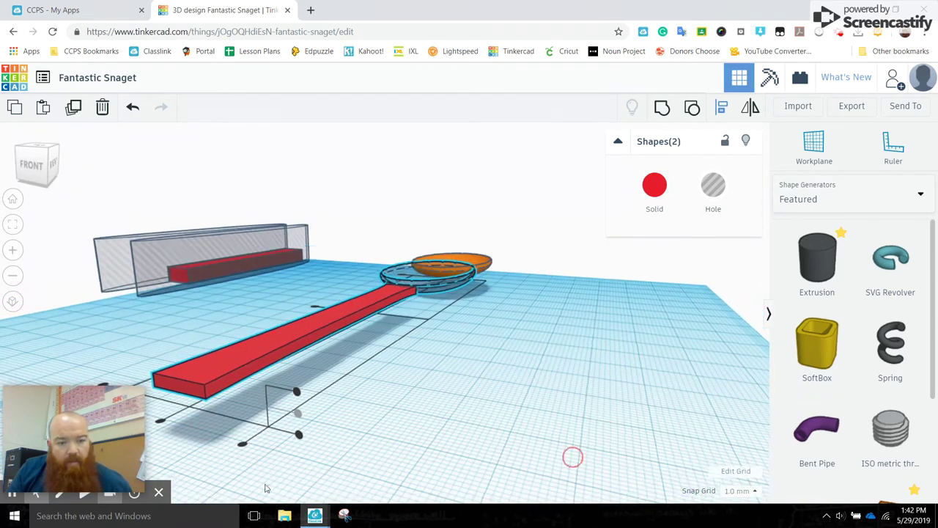
pyautogui.click(158, 421)
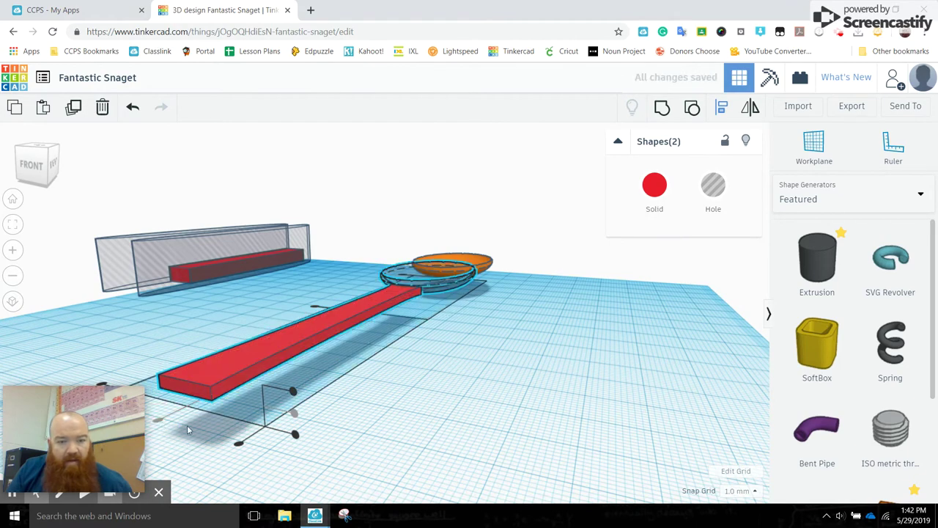
pyautogui.moveTo(505, 330); pyautogui.dragTo(352, 344, button='right')
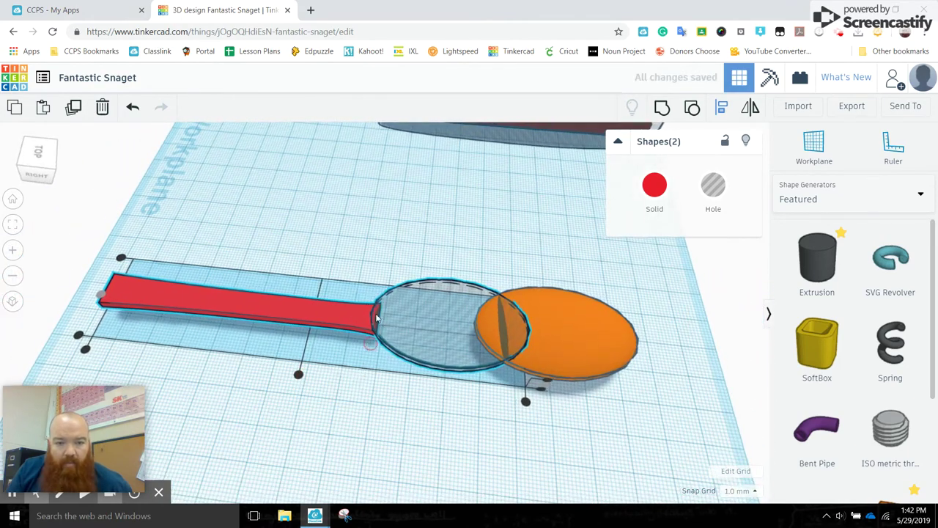
# Group the handle with the bowl-shaped hole to cut a matching curve into the handle's end.
pyautogui.moveTo(356, 283); pyautogui.dragTo(411, 384)
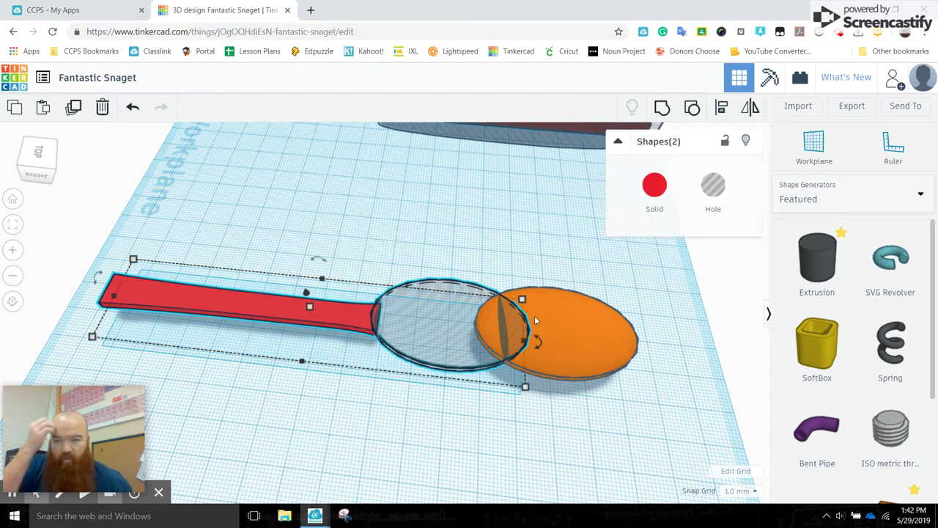
pyautogui.click(664, 108)
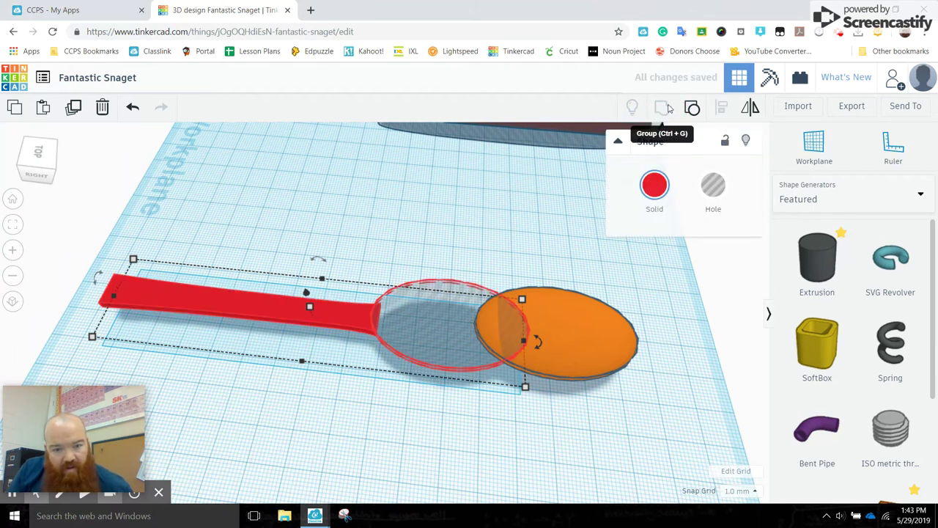
pyautogui.click(465, 228)
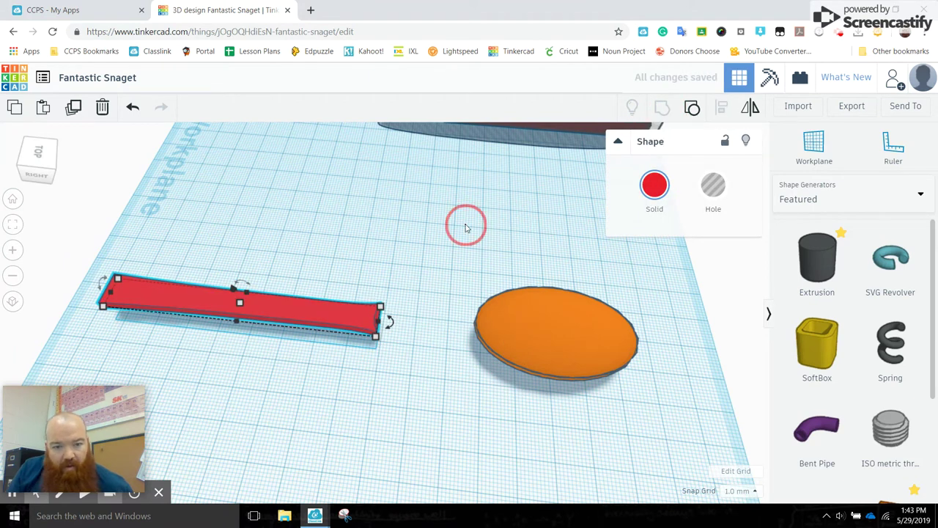
pyautogui.click(411, 339)
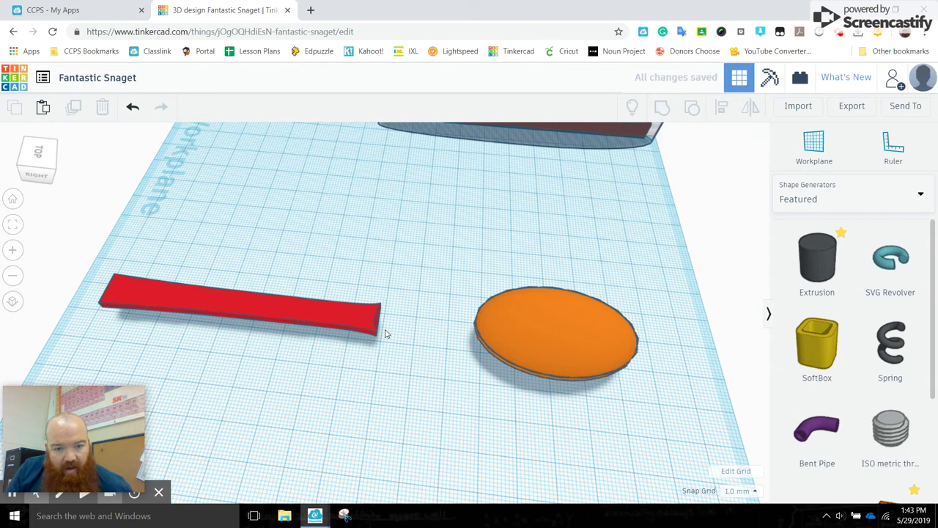
# Move the handle back 29 mm against the orange bowl and center-align the two across their width.
pyautogui.moveTo(360, 318); pyautogui.dragTo(460, 324)
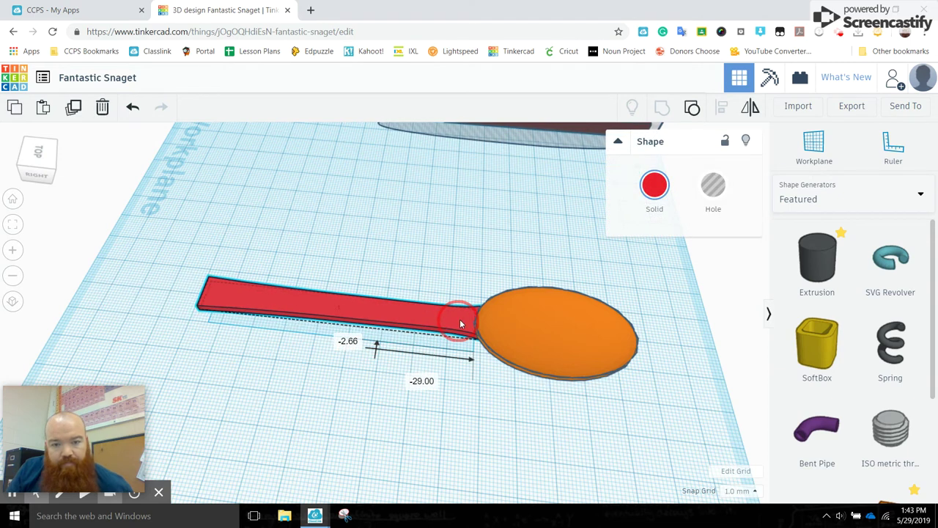
pyautogui.moveTo(565, 398); pyautogui.dragTo(217, 332)
pyautogui.moveTo(324, 383); pyautogui.dragTo(429, 351, button='right')
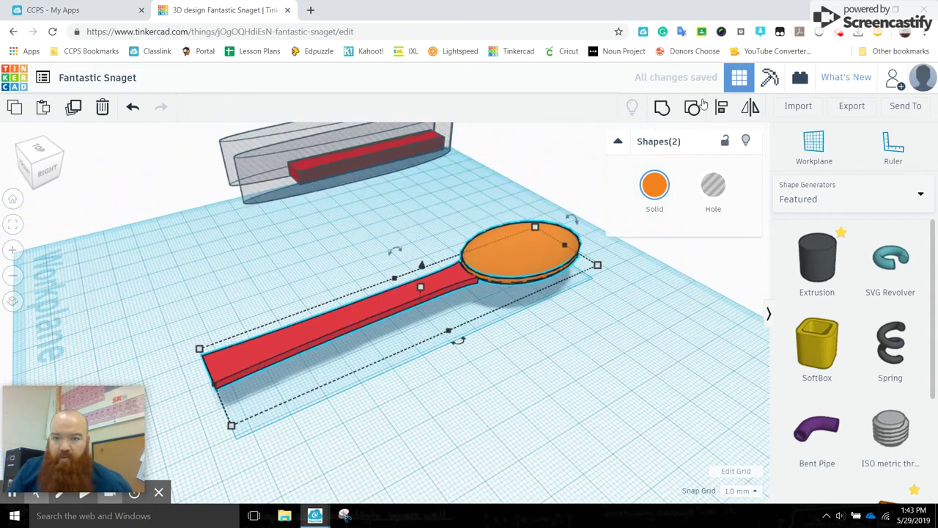
pyautogui.click(721, 108)
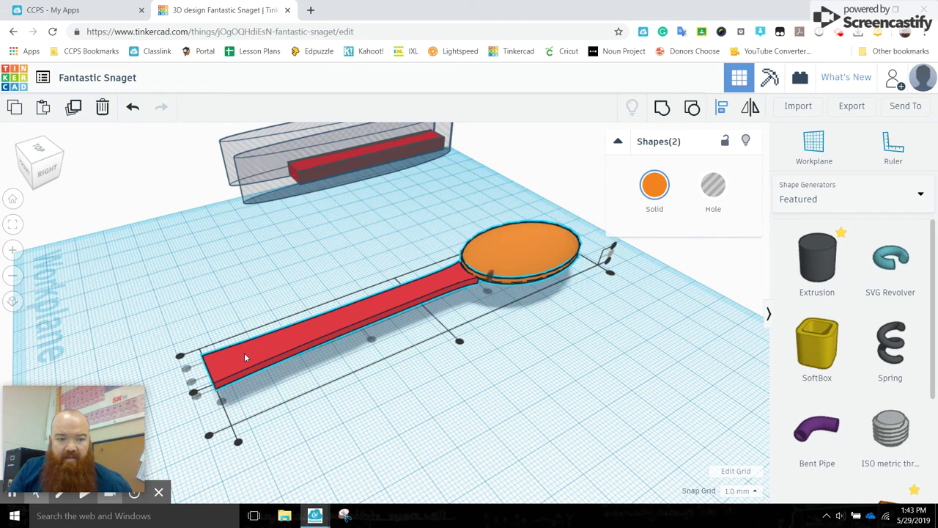
pyautogui.click(193, 394)
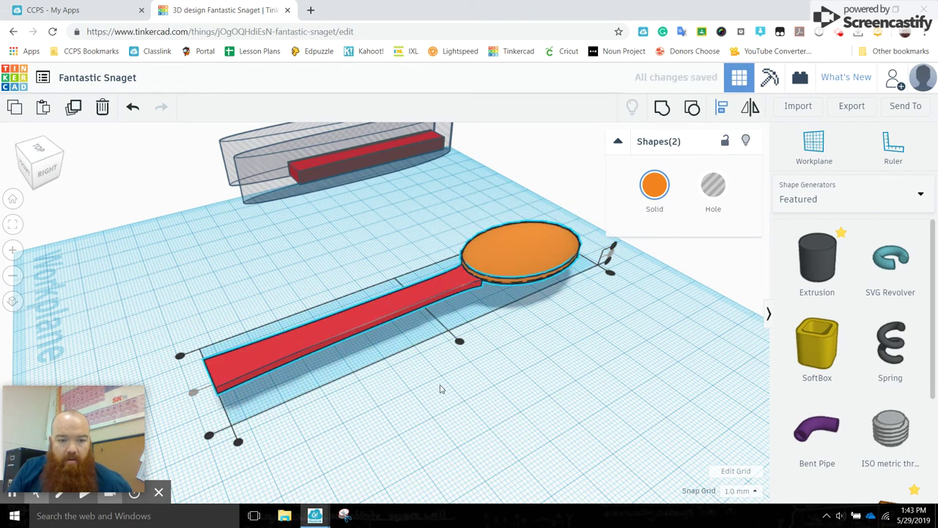
# Align the top faces of the red handle and the orange bowl at the same height.
pyautogui.click(621, 363)
pyautogui.moveTo(498, 345); pyautogui.dragTo(450, 254, button='right')
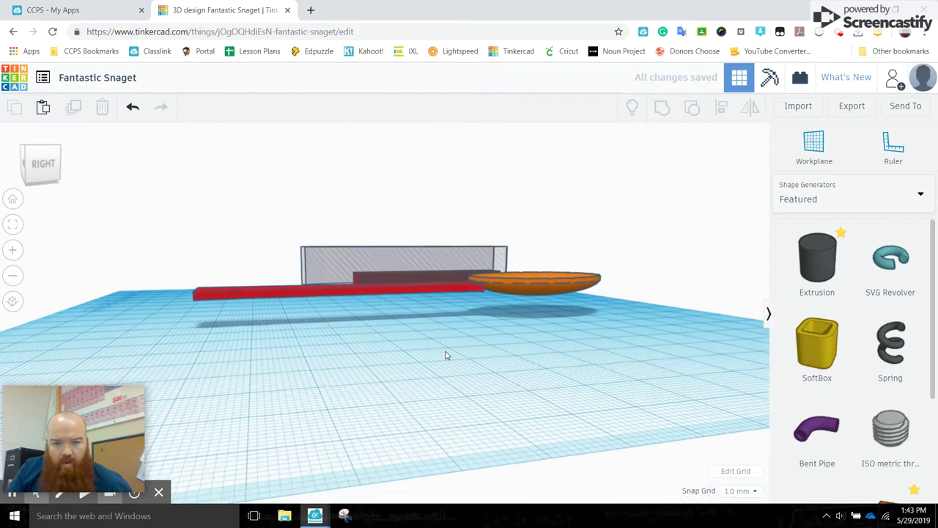
pyautogui.moveTo(446, 355); pyautogui.dragTo(420, 263, button='right')
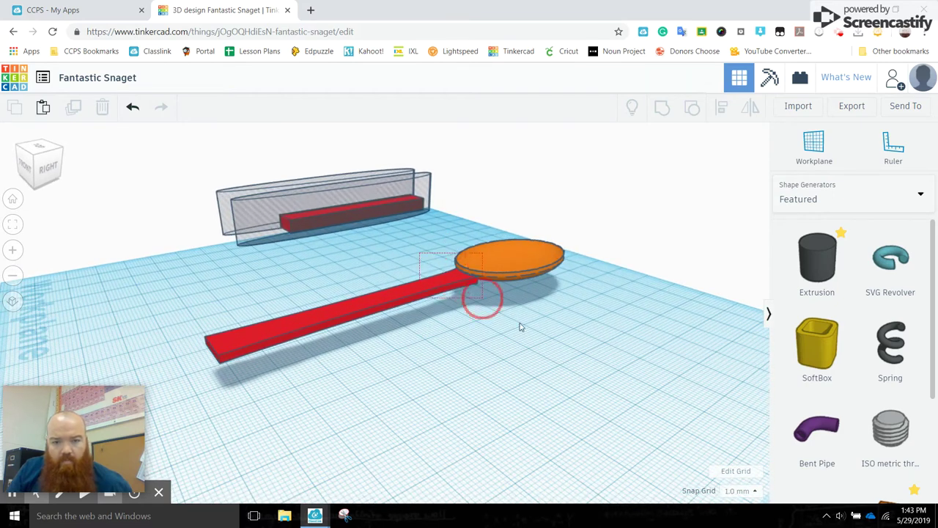
pyautogui.moveTo(519, 327); pyautogui.dragTo(522, 329)
pyautogui.moveTo(490, 396); pyautogui.dragTo(640, 165, button='right')
pyautogui.click(721, 108)
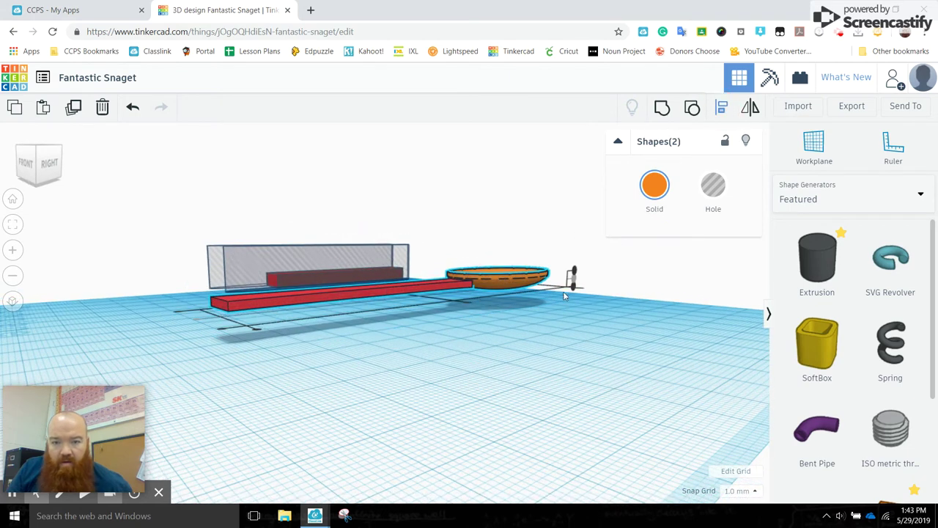
pyautogui.click(574, 272)
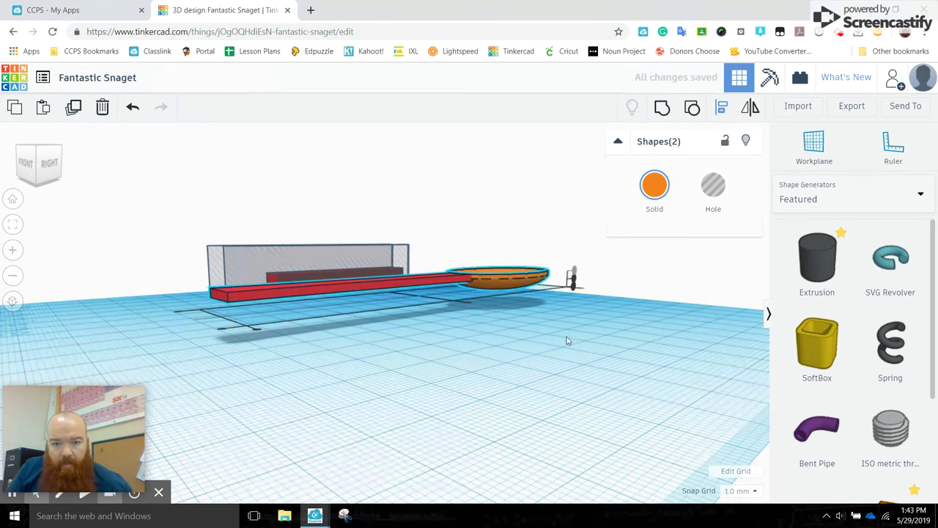
# Recolor the bowl and handle gray and group them into a single spoon.
pyautogui.moveTo(566, 342); pyautogui.dragTo(449, 313, button='right')
pyautogui.moveTo(443, 273); pyautogui.dragTo(602, 388)
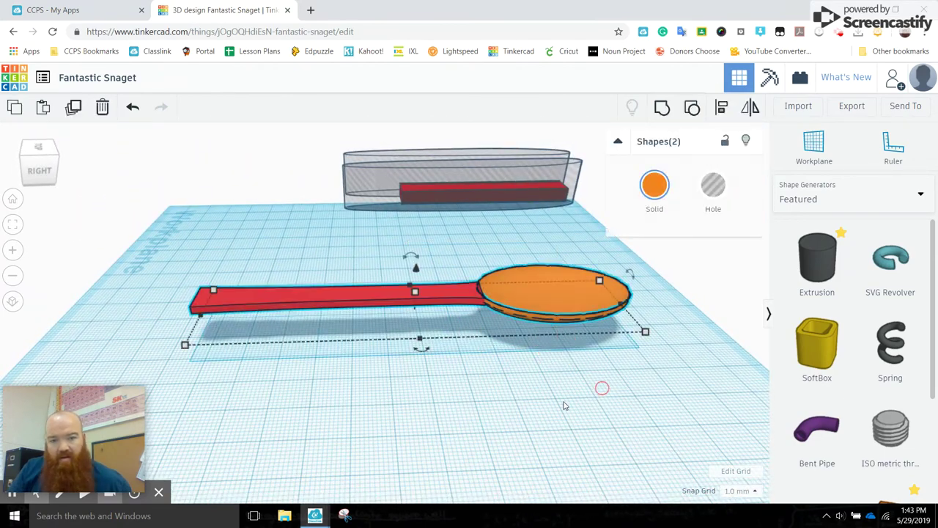
pyautogui.click(656, 189)
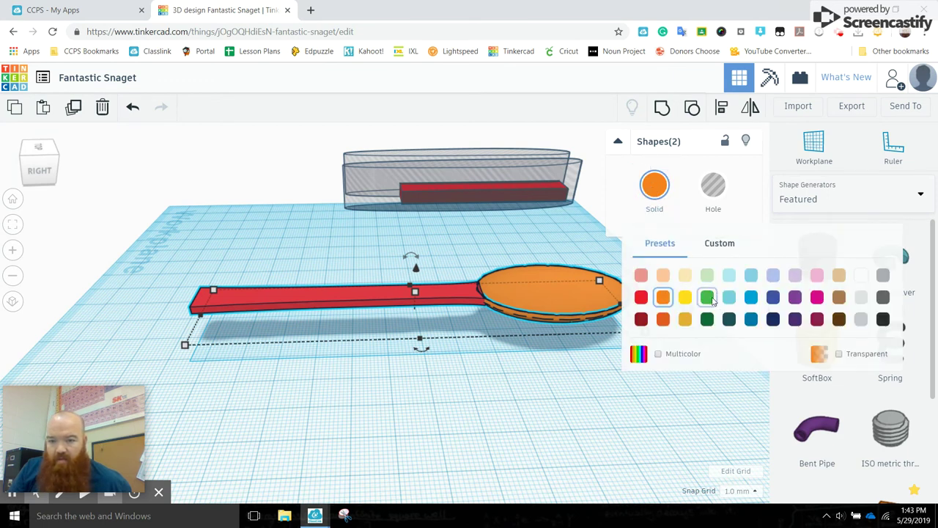
pyautogui.click(862, 297)
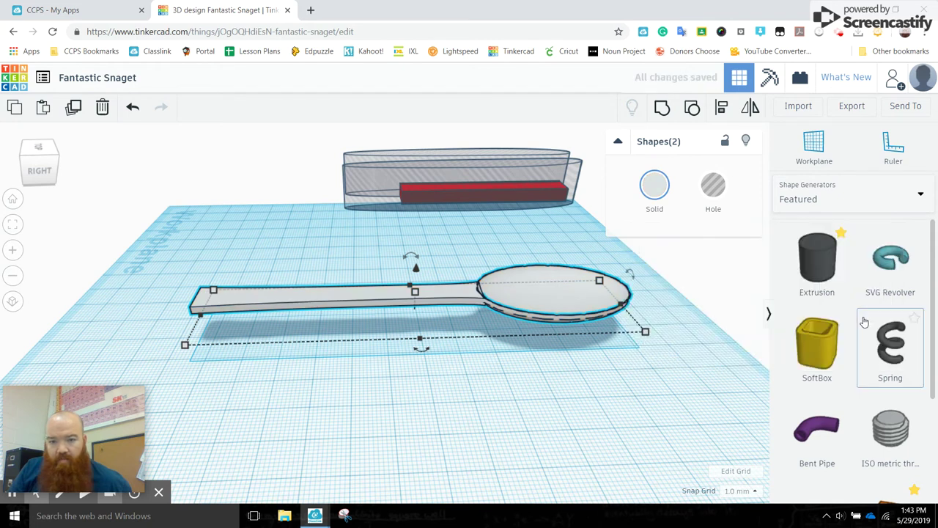
pyautogui.click(657, 187)
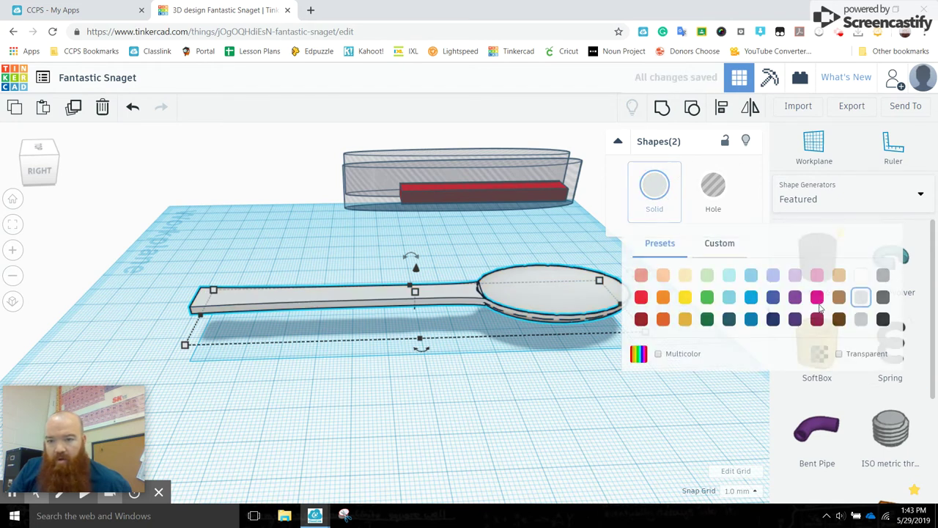
pyautogui.click(861, 318)
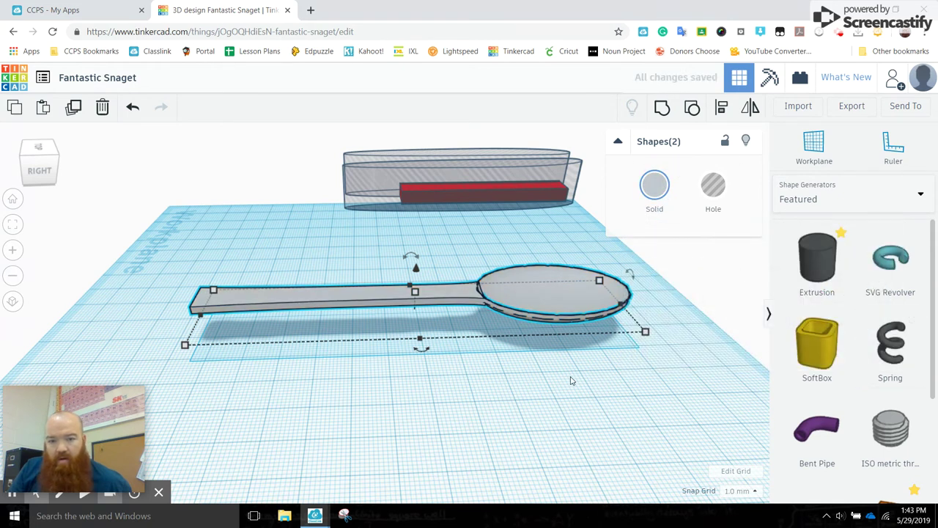
pyautogui.click(661, 107)
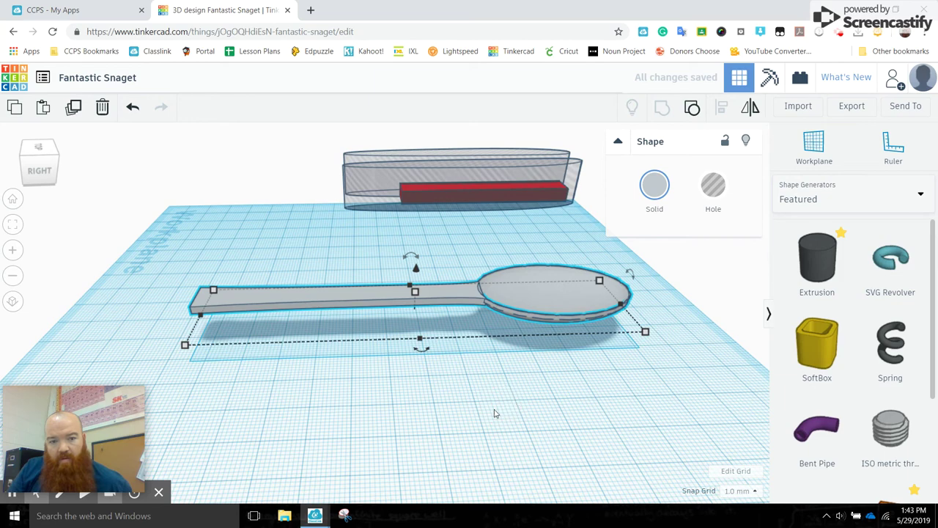
# Examine the finished spoon from above, below, the bowl end and the handle end.
pyautogui.moveTo(358, 419); pyautogui.dragTo(430, 339, button='right')
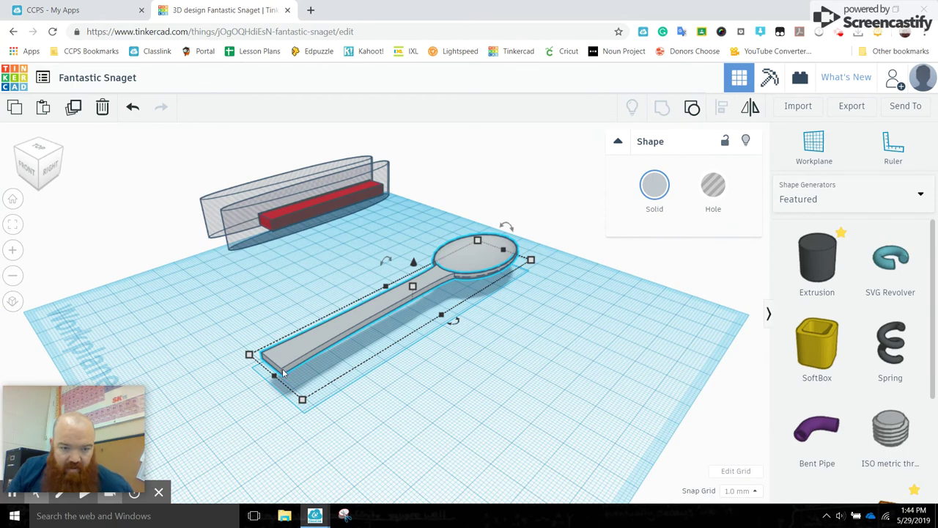
pyautogui.moveTo(593, 341); pyautogui.dragTo(408, 354, button='right')
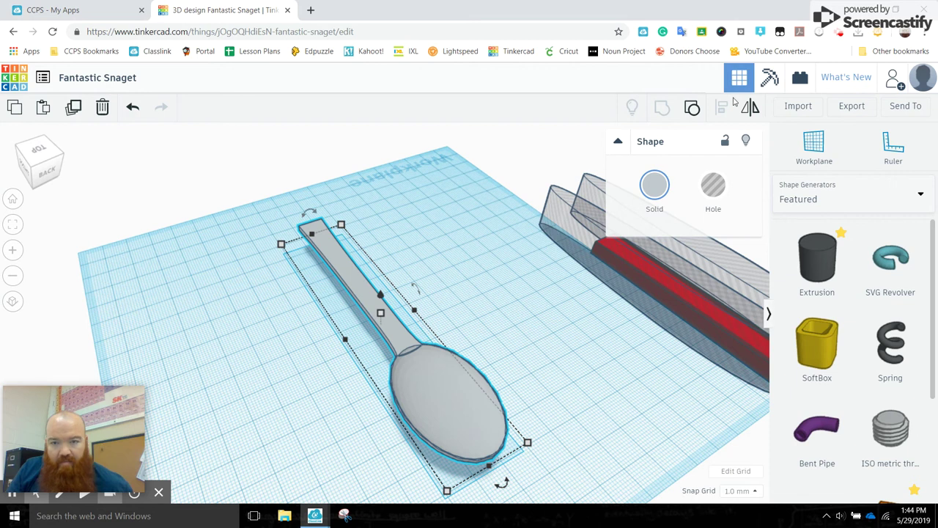
pyautogui.click(692, 107)
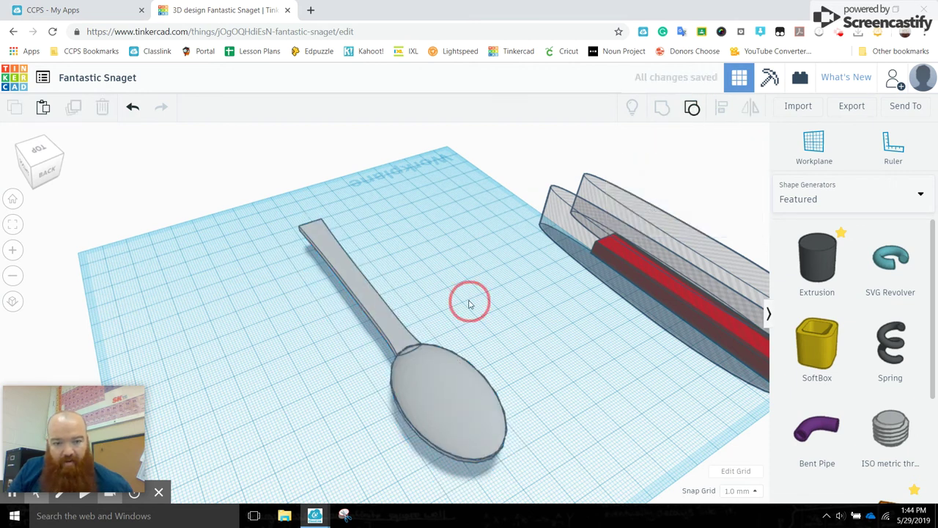
pyautogui.moveTo(499, 347); pyautogui.dragTo(668, 247, button='right')
pyautogui.scroll(5, 430, 304)
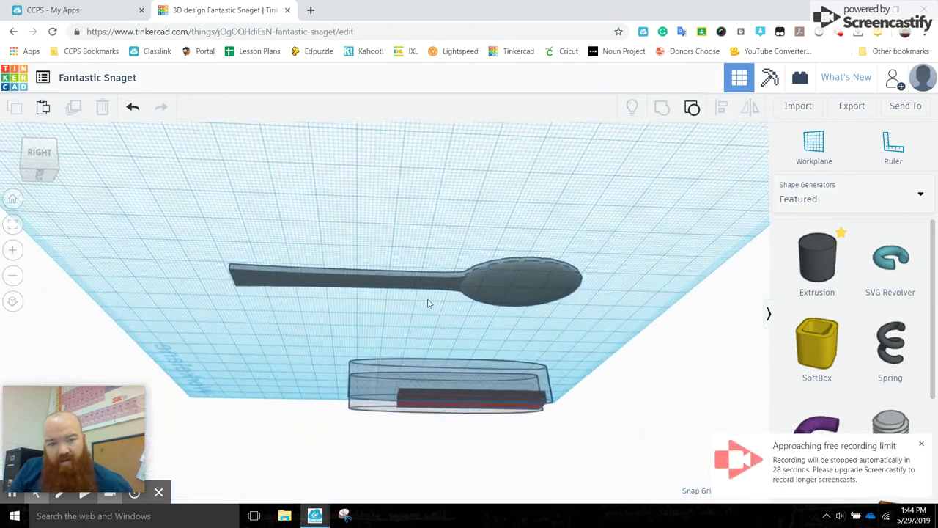
pyautogui.moveTo(581, 308); pyautogui.dragTo(382, 291, button='right')
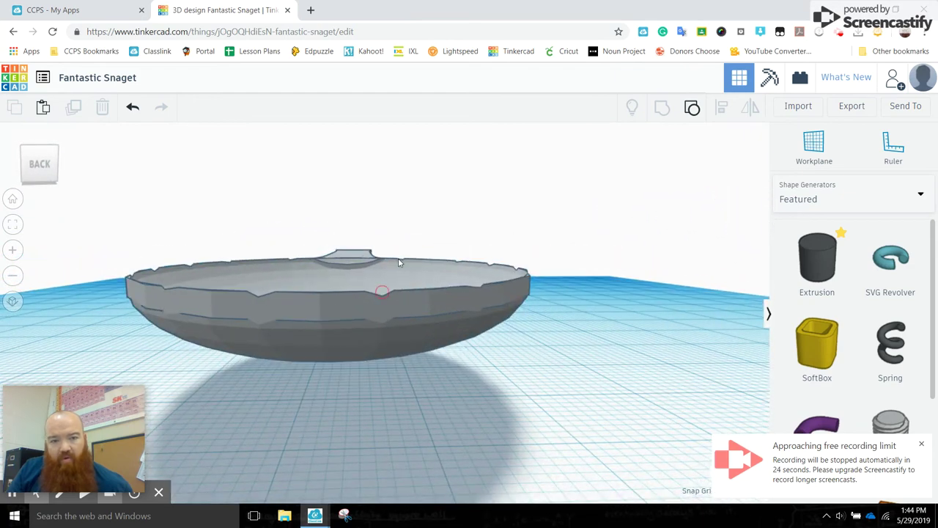
pyautogui.moveTo(267, 299); pyautogui.dragTo(413, 290, button='right')
pyautogui.scroll(-3, 638, 308)
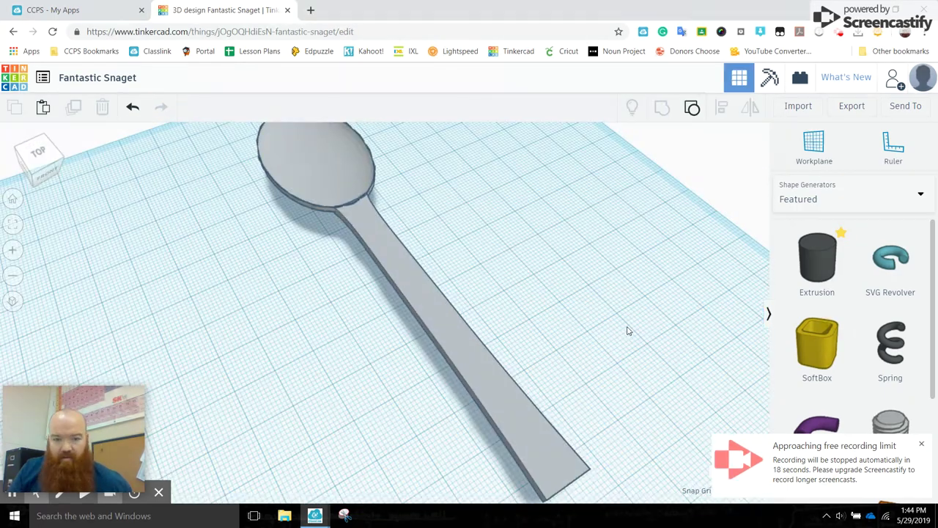
pyautogui.moveTo(577, 333); pyautogui.dragTo(601, 280, button='right')
pyautogui.moveTo(323, 313); pyautogui.dragTo(629, 420, button='right')
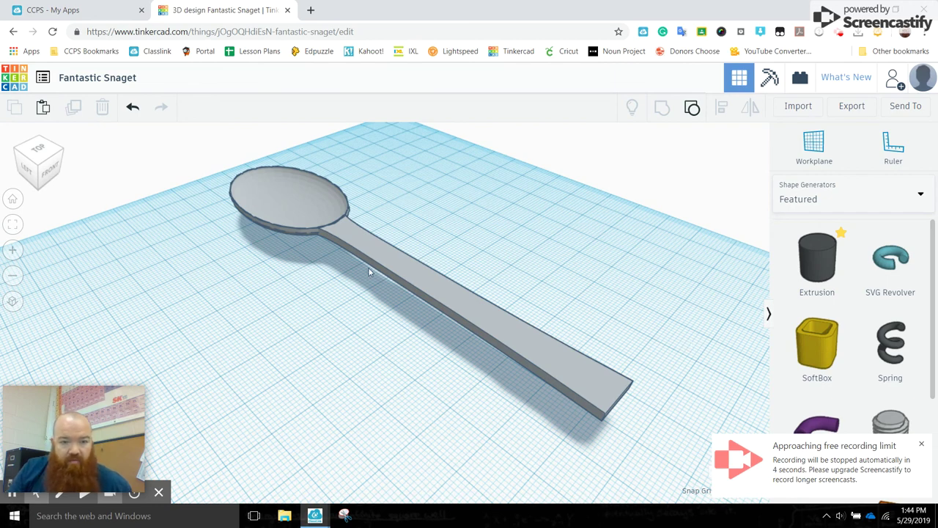
pyautogui.moveTo(271, 297); pyautogui.dragTo(477, 288, button='right')
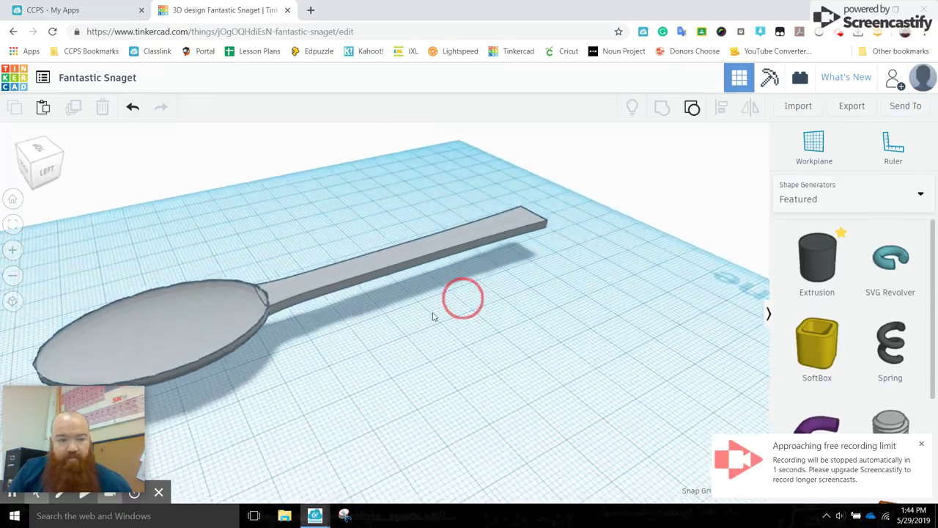